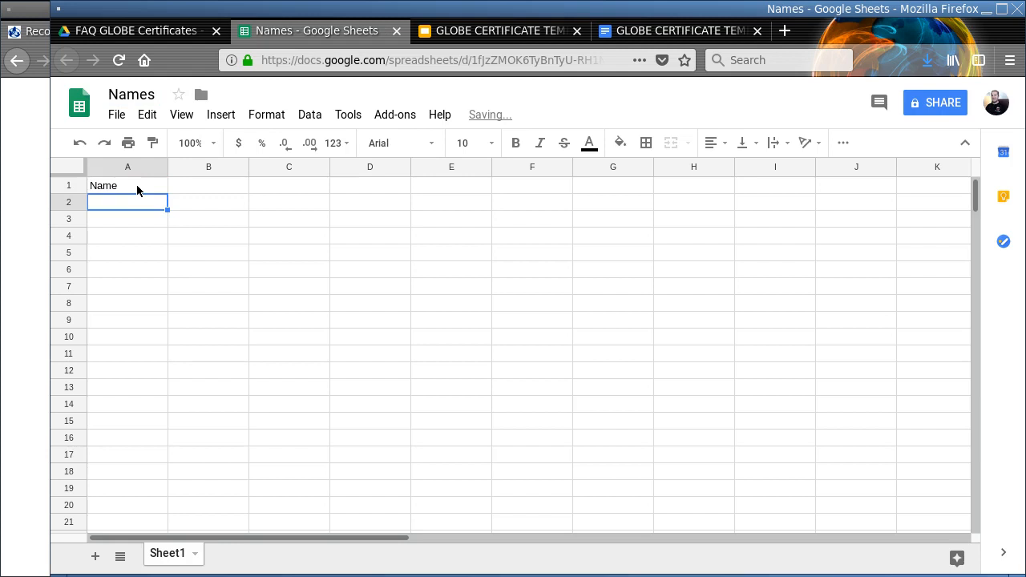
- Fill cells A2 through A5 under the Name header with four recipients' first names, one per row
text(Roller)
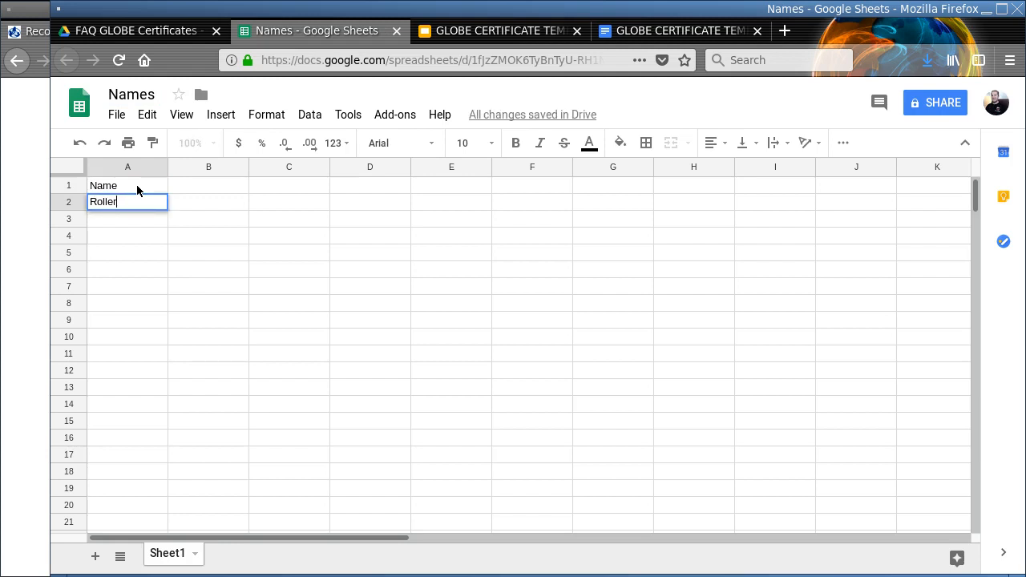
key(Return)
text(Tony)
key(Return)
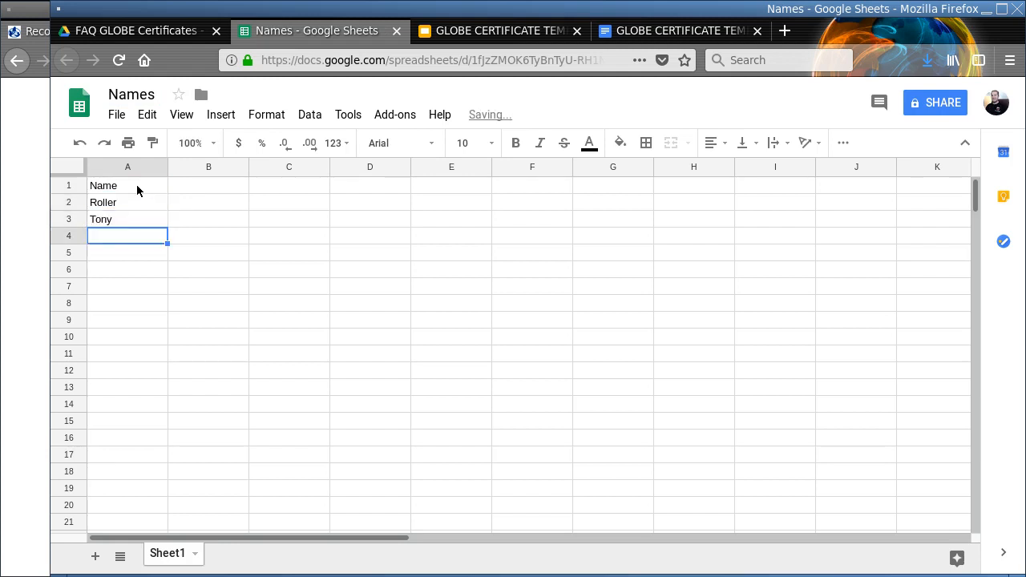
text(Sara)
key(Return)
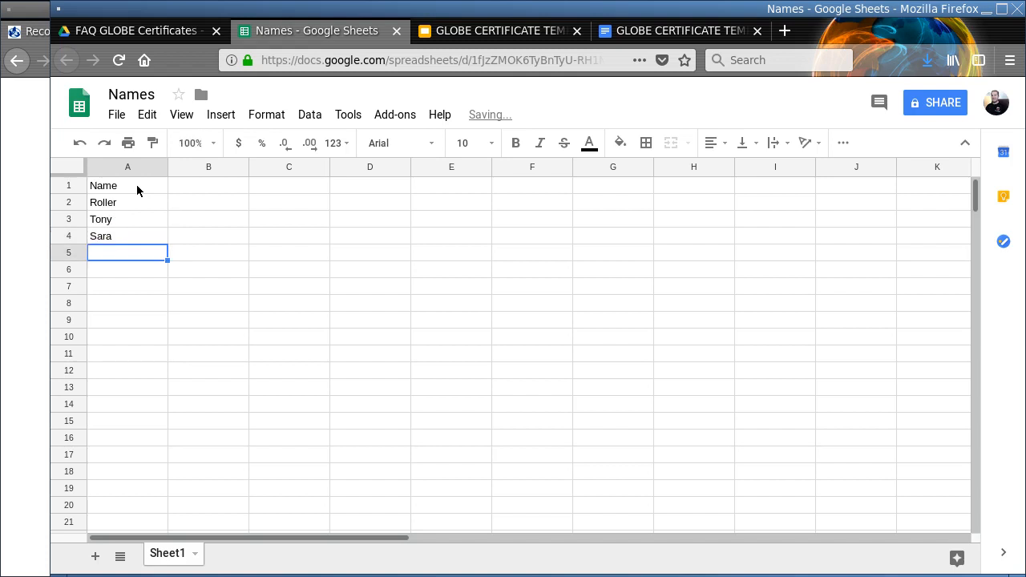
text(Jamila)
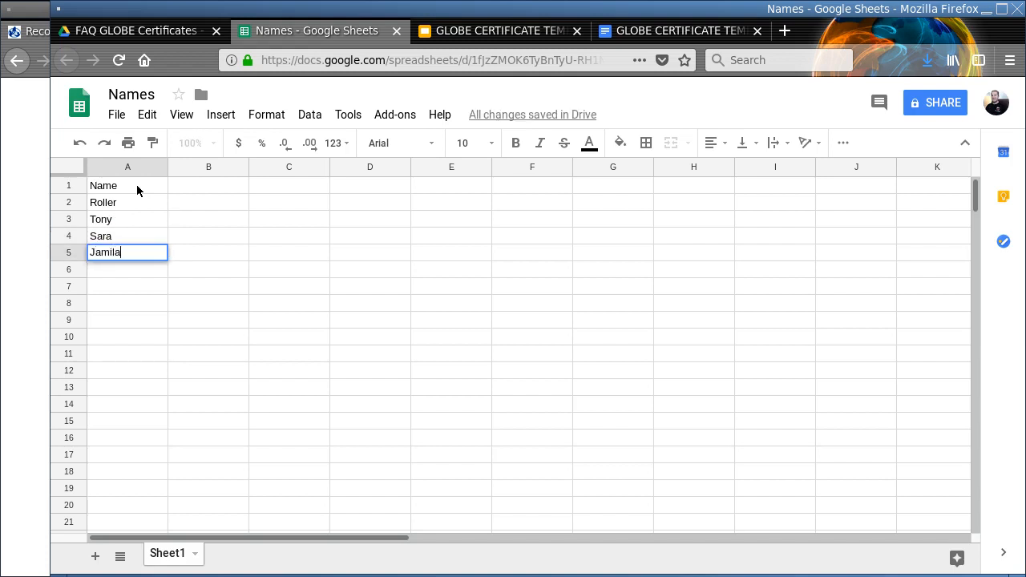
key(Return)
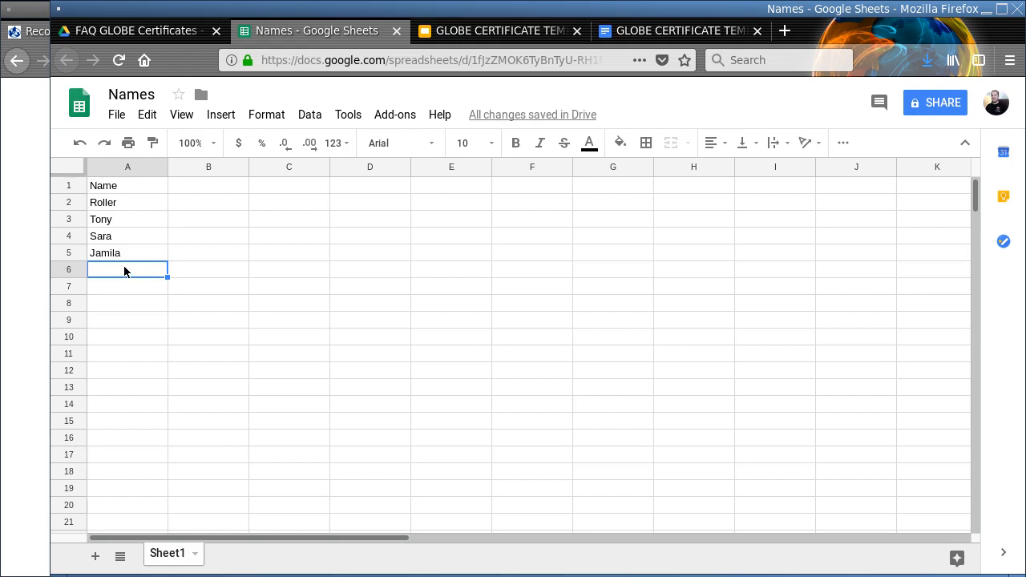
- Download the Names spreadsheet in Microsoft Excel (.xlsx) format and save the file to the computer
click(109, 114)
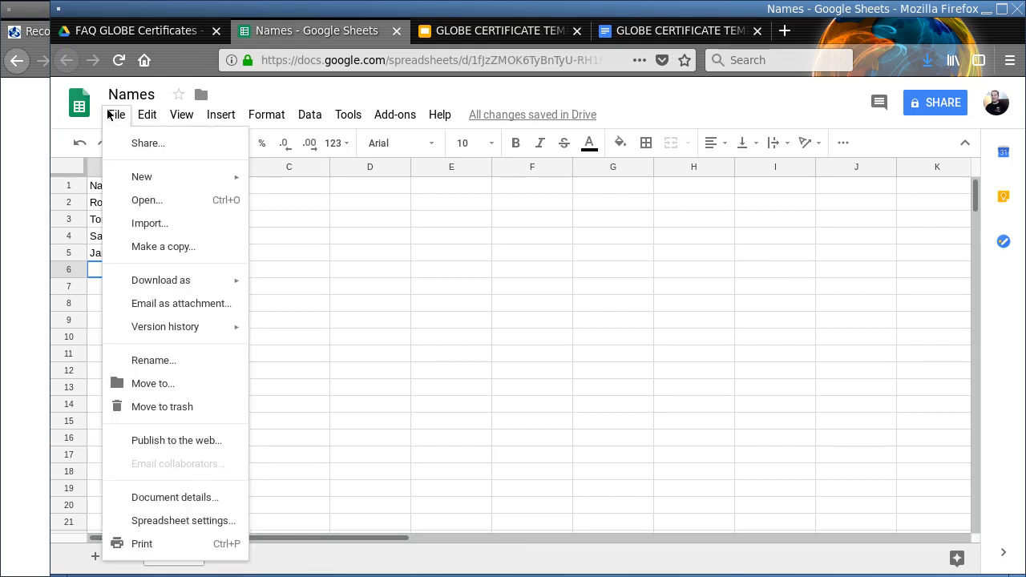
mouse_move(196, 281)
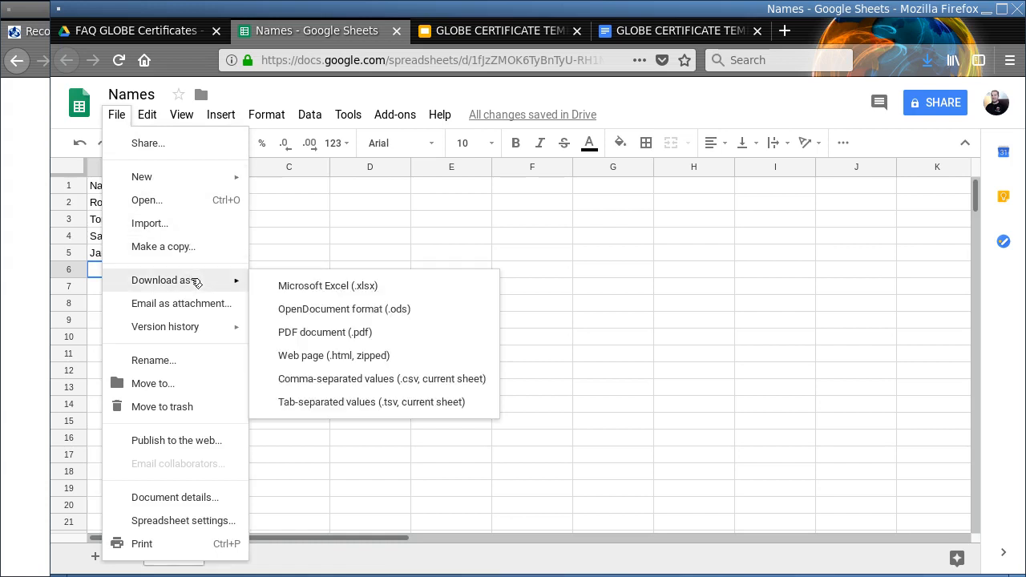
click(314, 287)
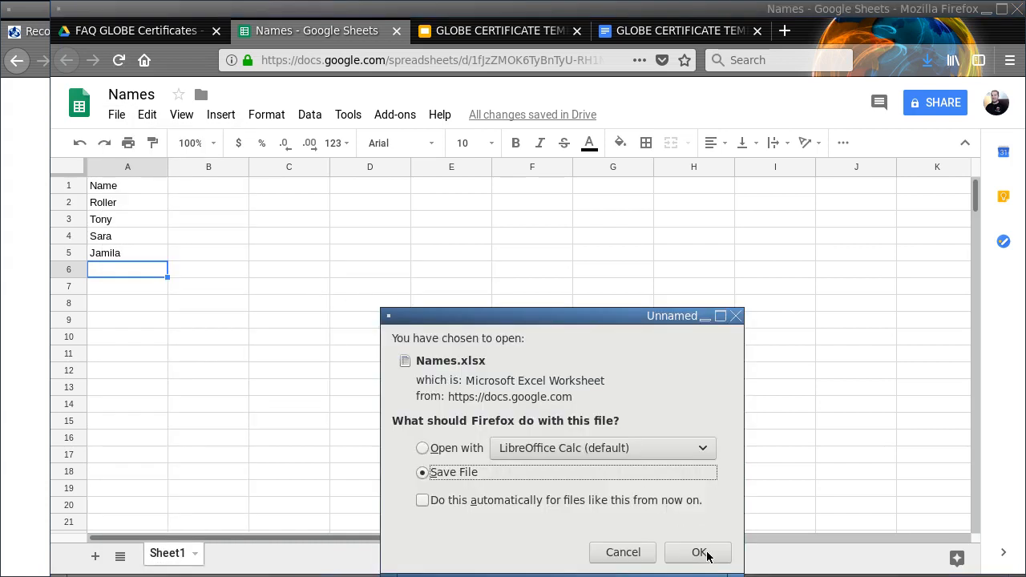
click(699, 553)
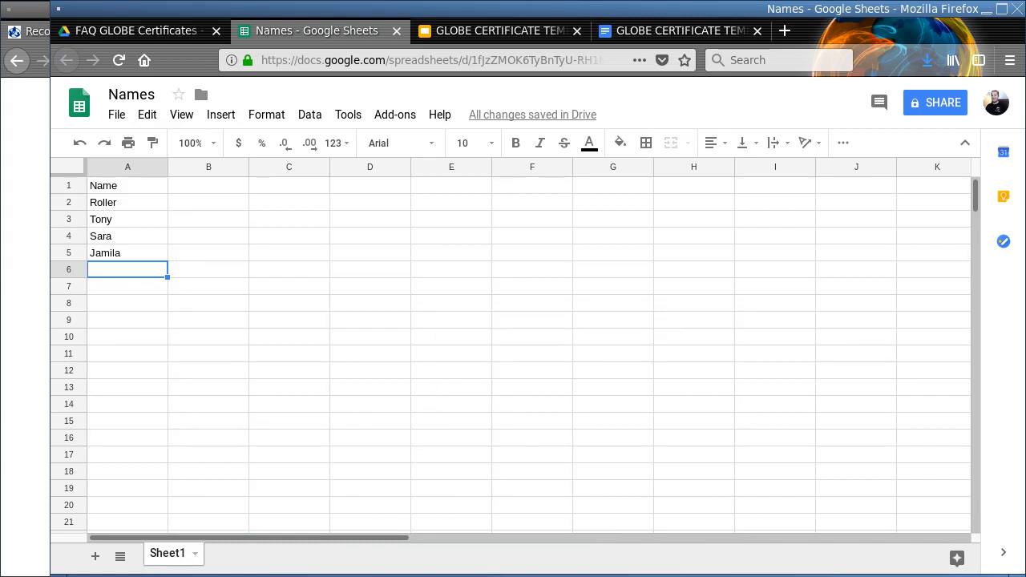
- Visit libreoffice.org/download, try the LibreOffice 6.1.2 download for Windows x86, and close the page
click(588, 62)
text(l)
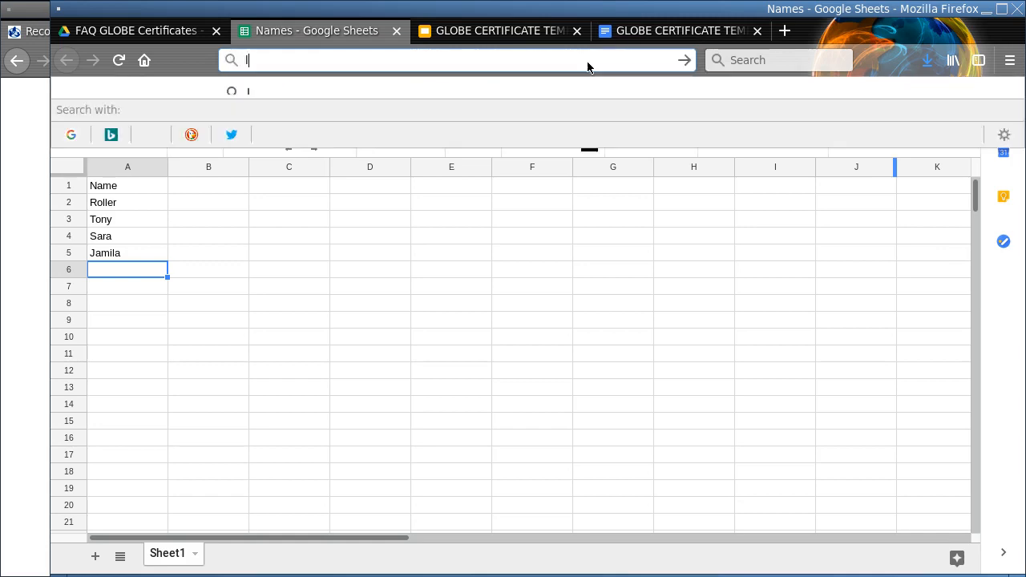
text(ibreoffic)
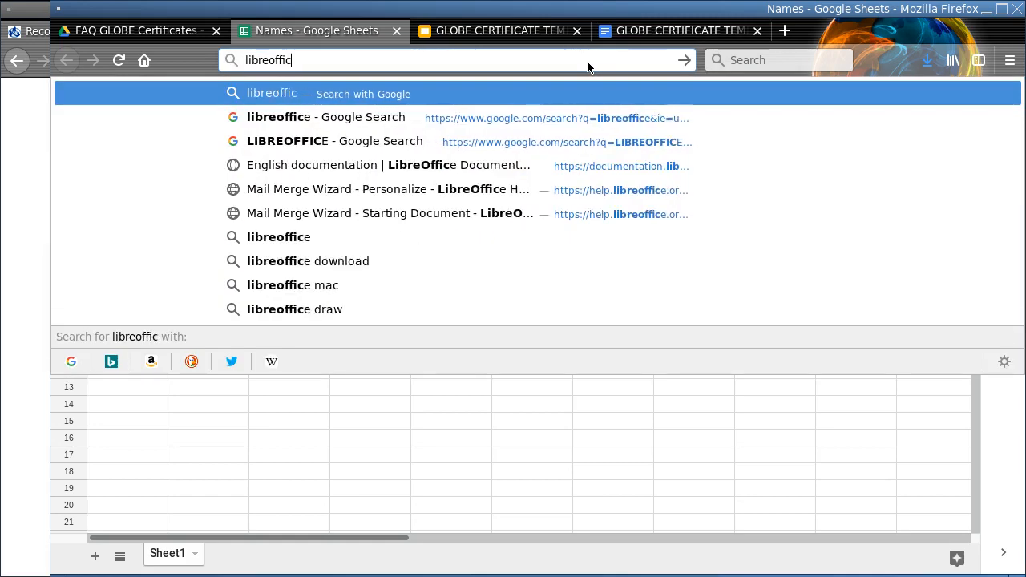
text(e.org/download)
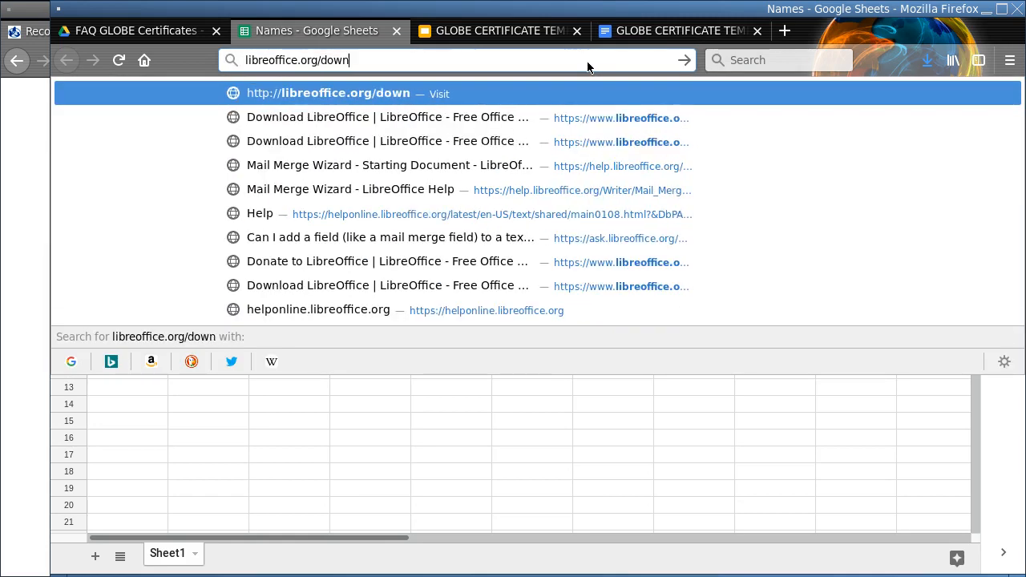
key(Return)
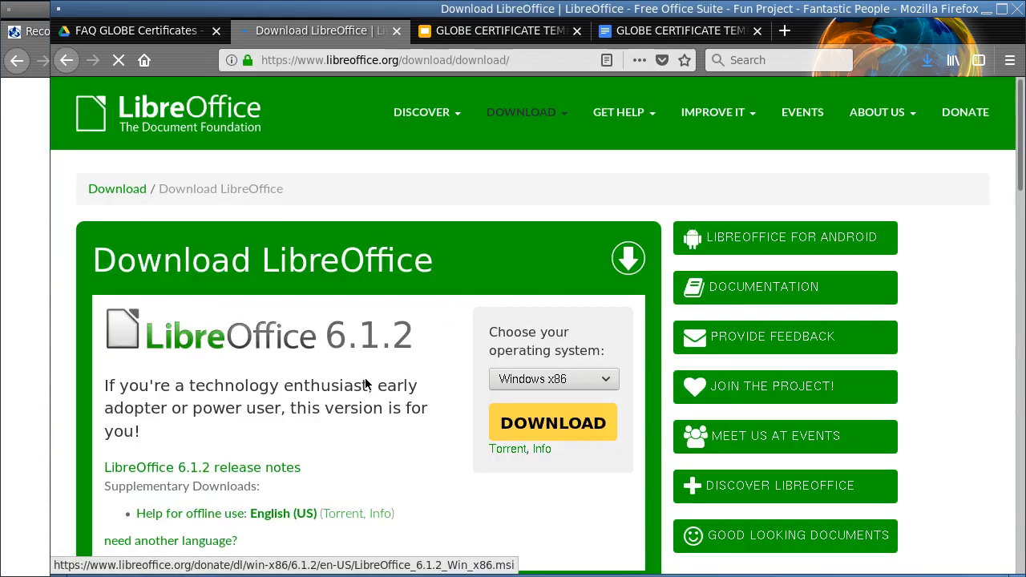
click(543, 424)
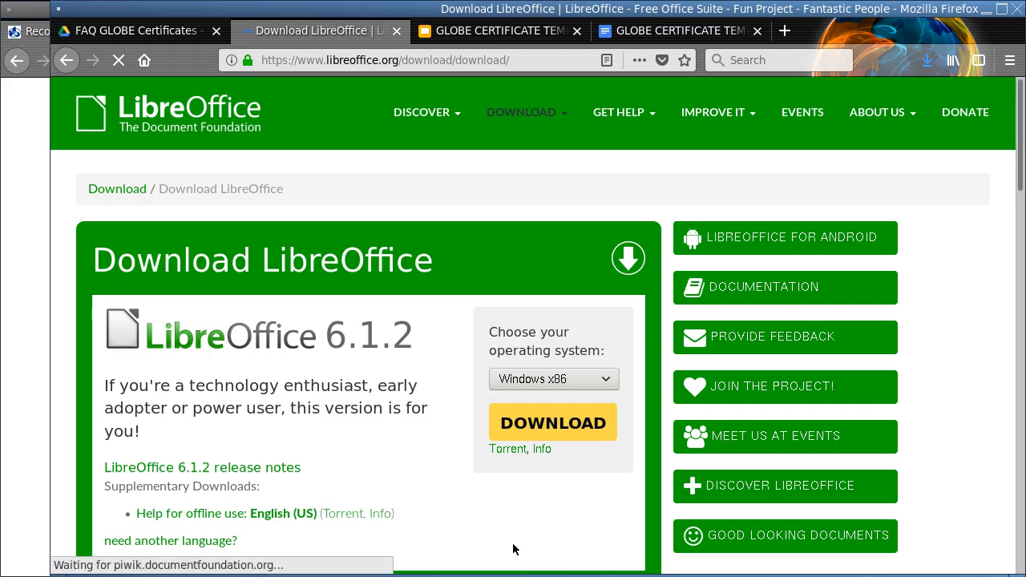
click(395, 31)
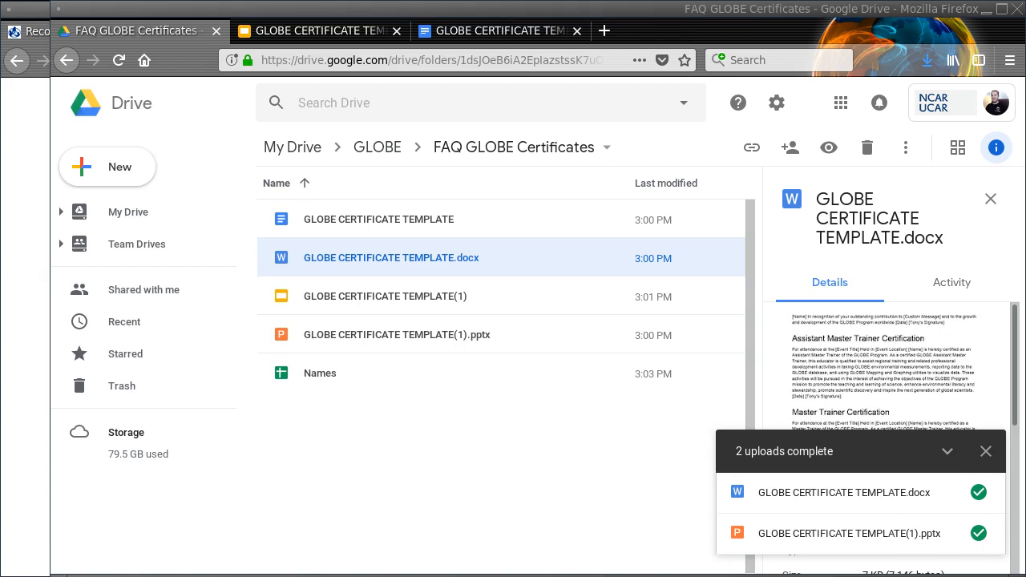
- Switch to LibreOffice Writer by launching it with a new blank document
key(super)
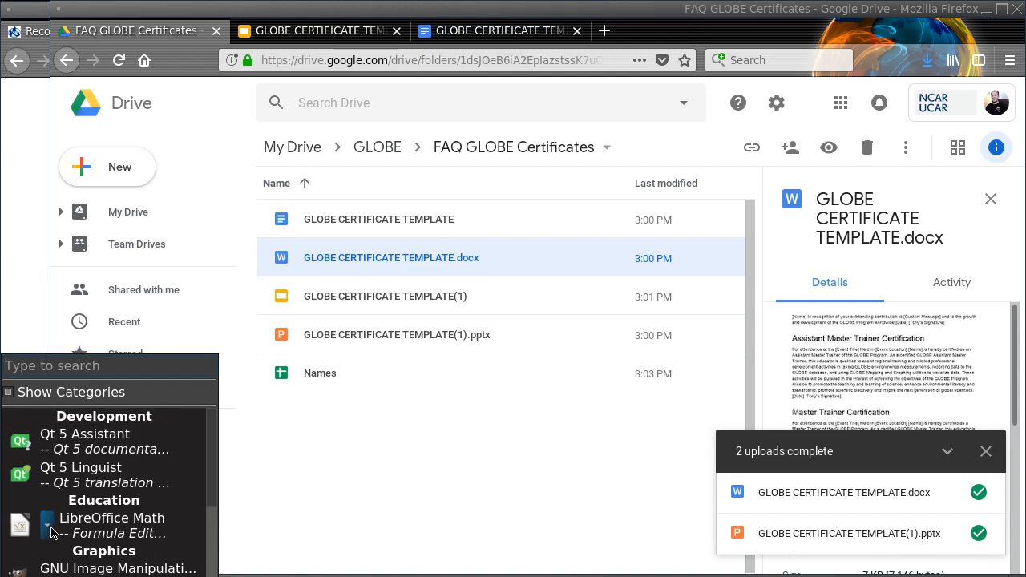
scroll(49, 553, down, 5)
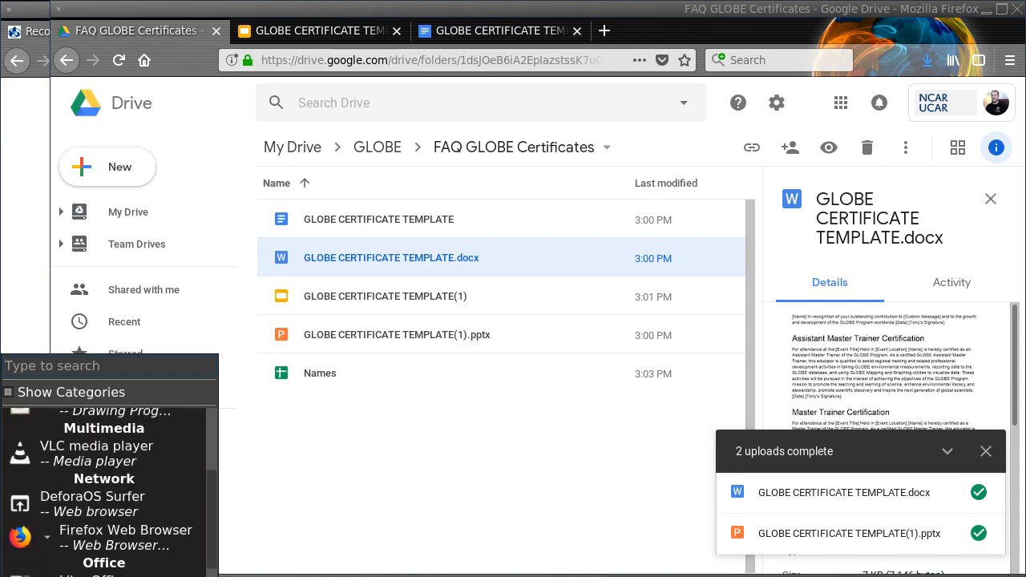
click(72, 575)
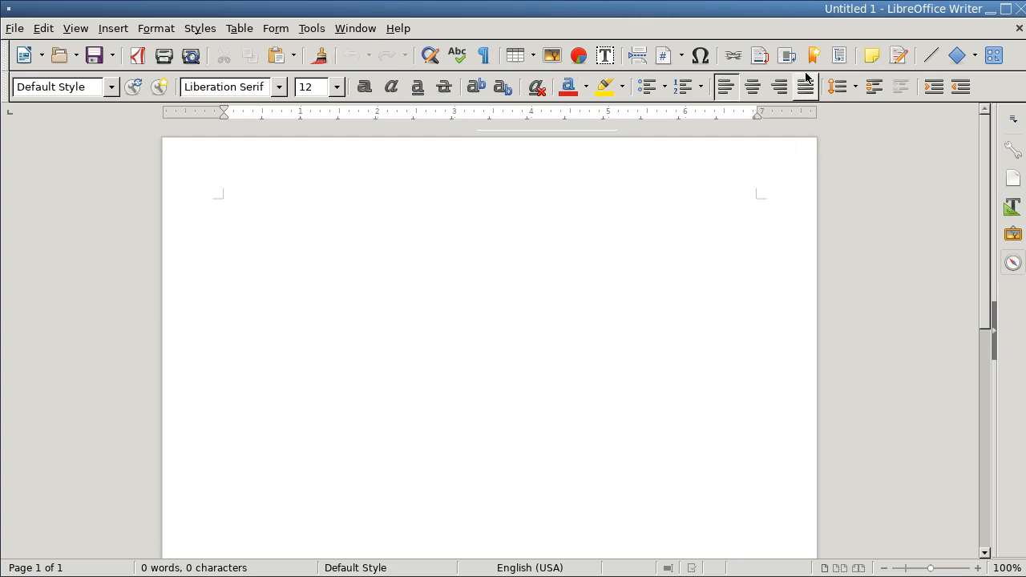
- Set the blank document's page orientation to Landscape and its margins to None, and put the page settings away
click(1013, 179)
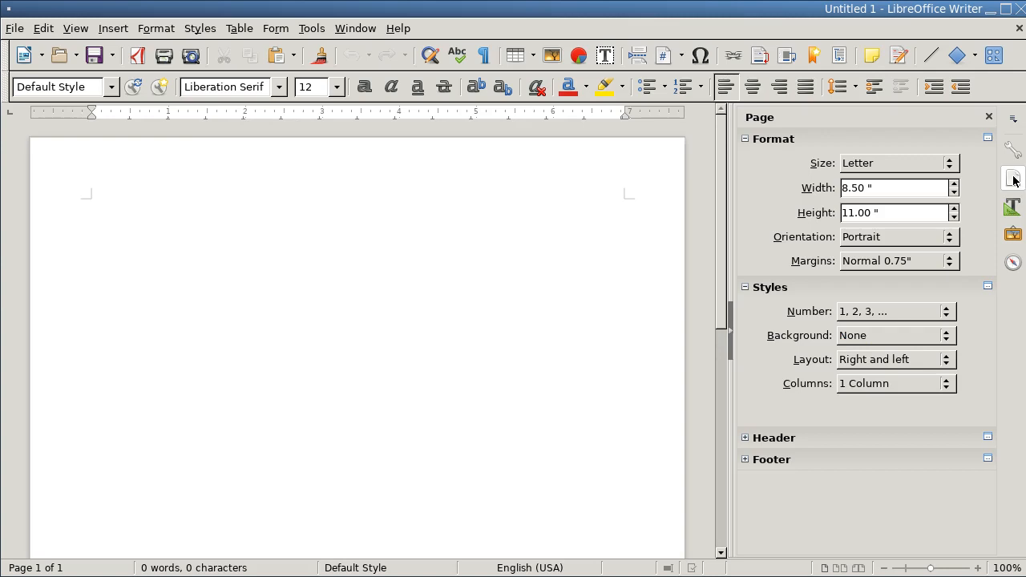
click(923, 231)
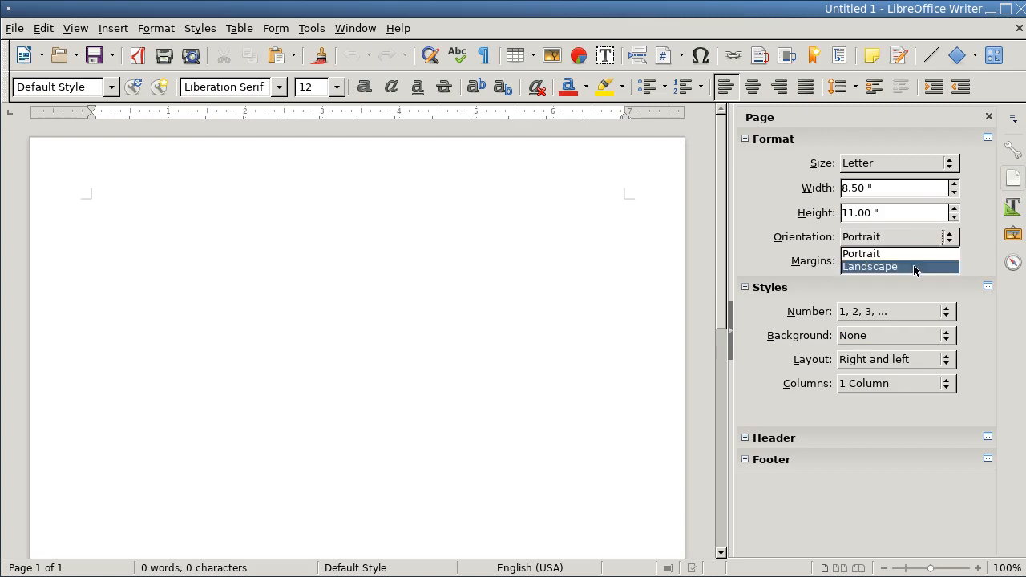
click(914, 267)
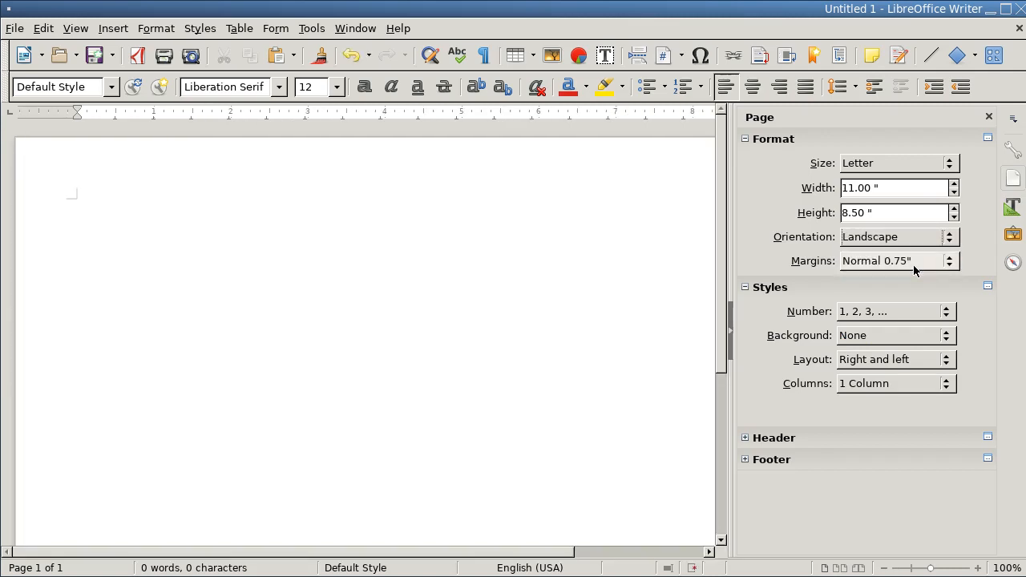
click(898, 264)
click(888, 277)
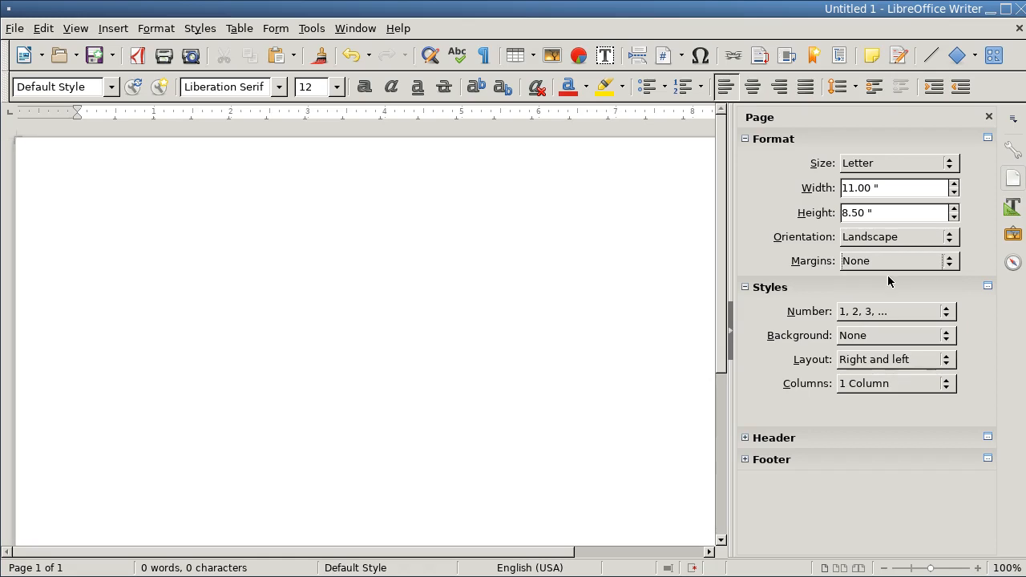
click(1014, 180)
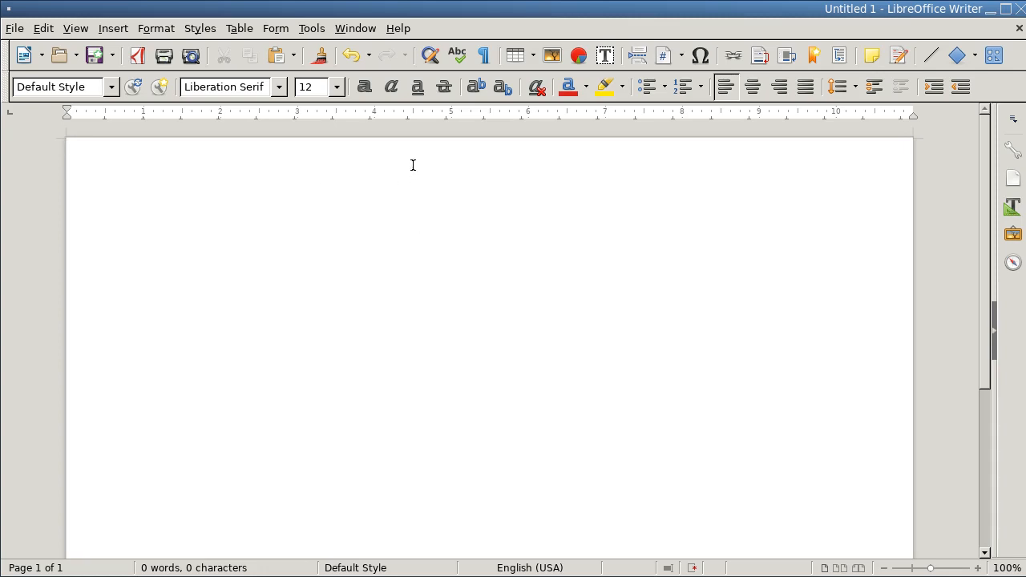
- Set the document's text to font size 16 and the font to tahoma
click(337, 86)
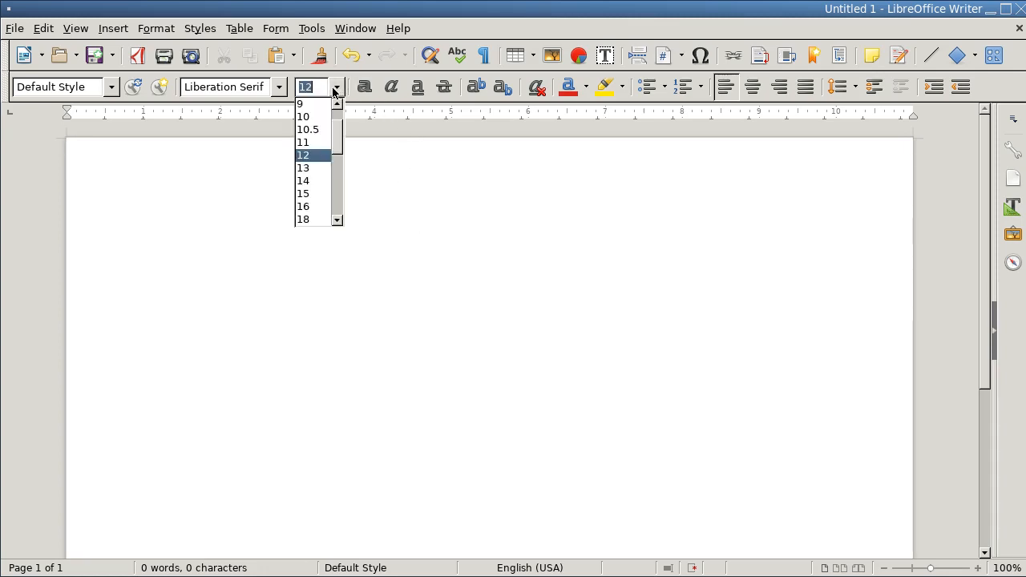
click(314, 206)
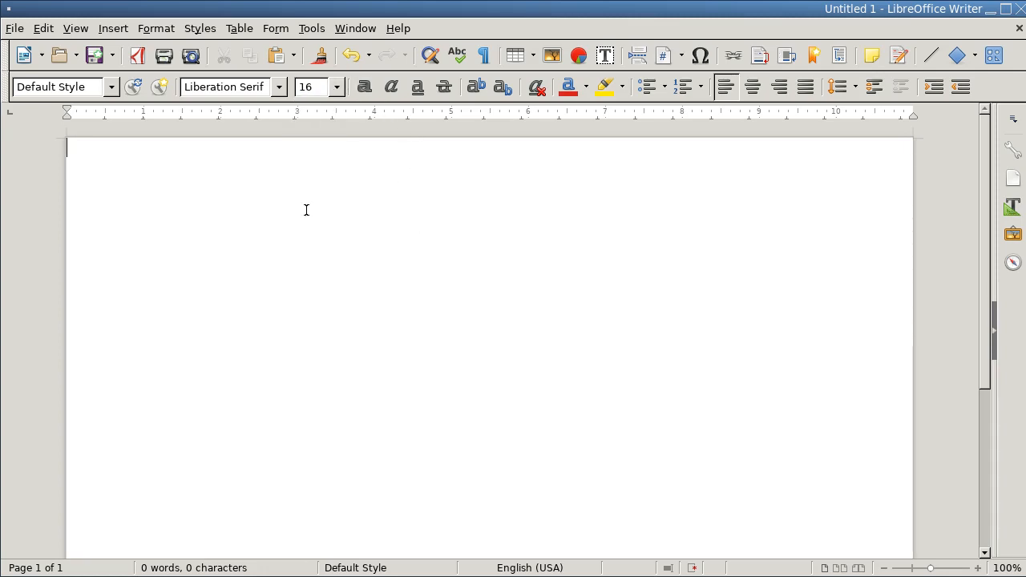
click(277, 86)
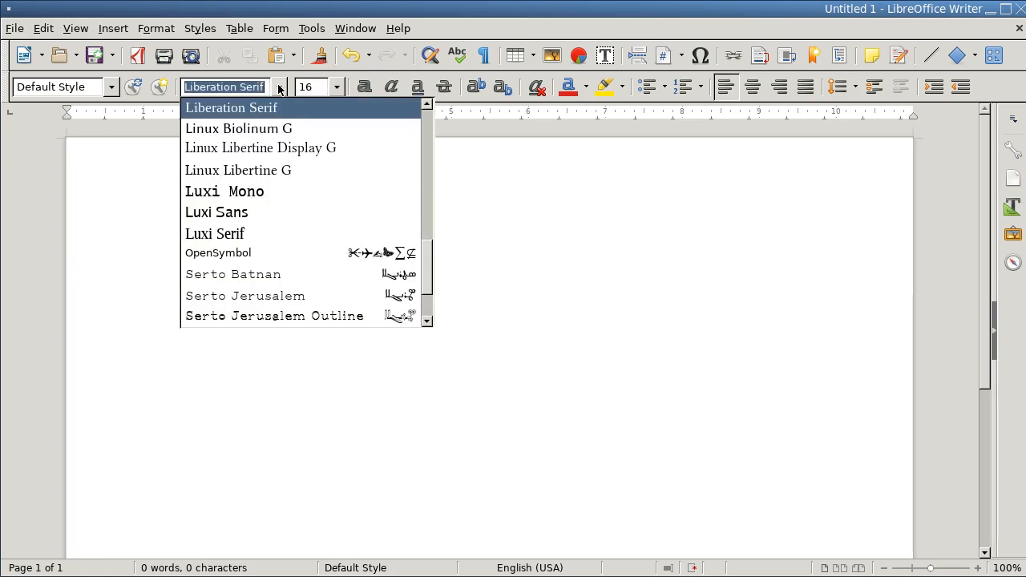
text(tahoma)
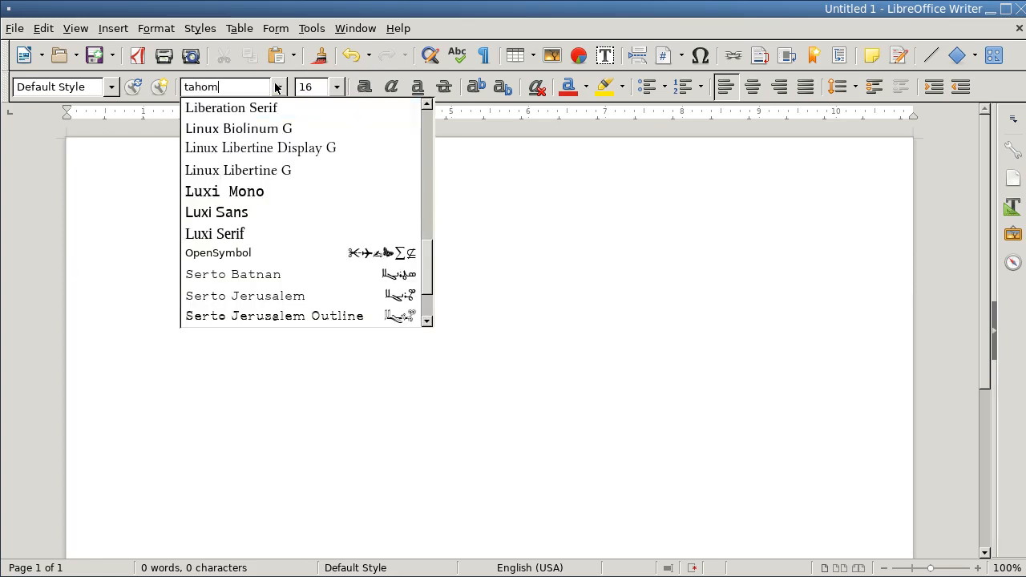
key(Return)
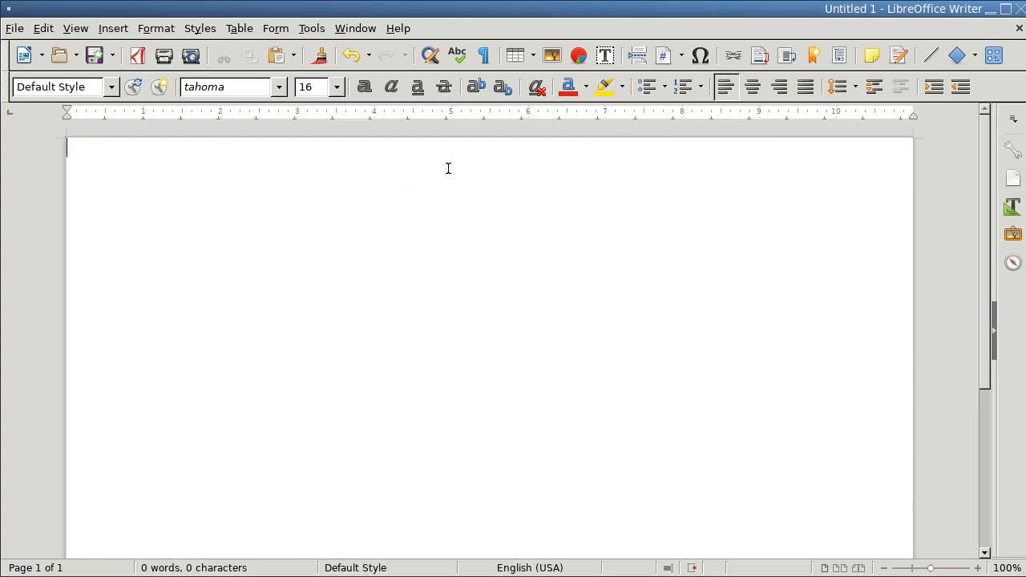
- Start the Address Data Source wizard and choose Other external data source as the address book type
click(13, 29)
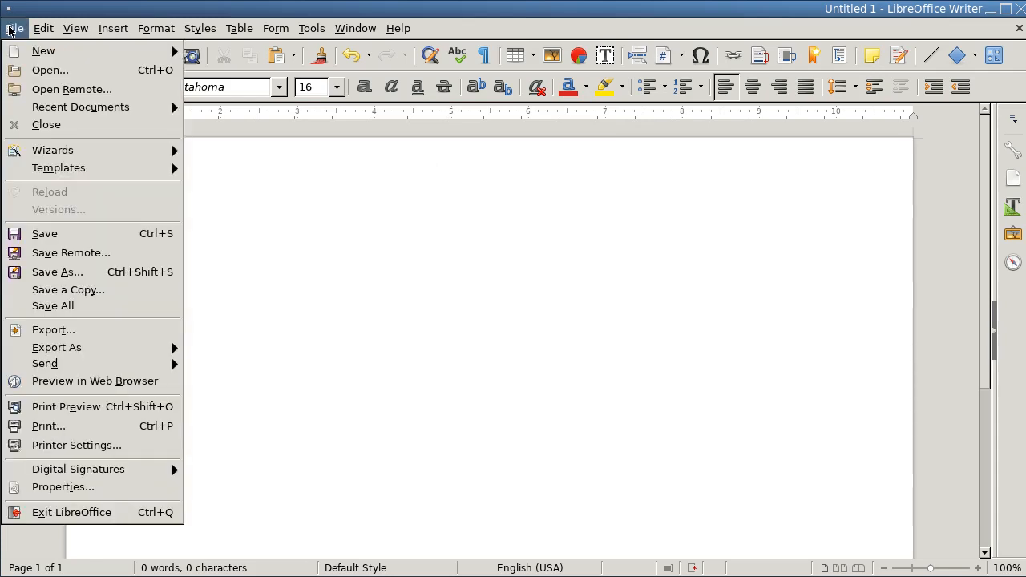
mouse_move(107, 152)
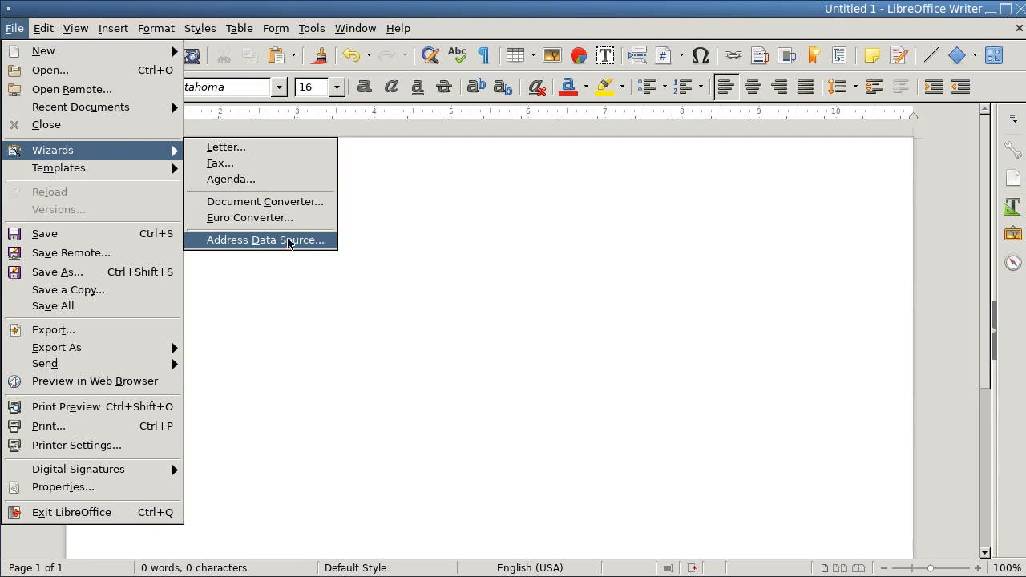
click(287, 239)
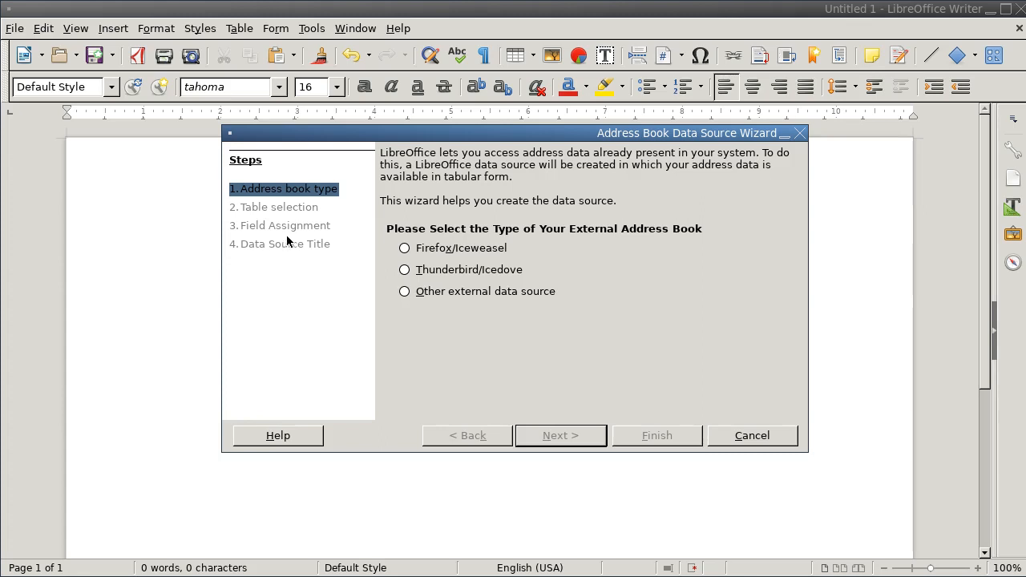
click(465, 294)
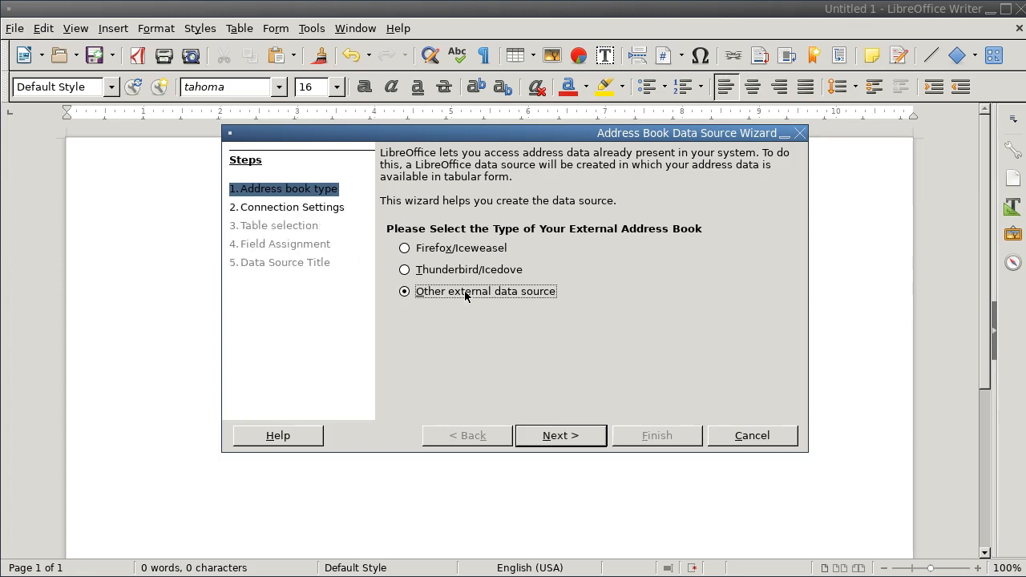
click(579, 435)
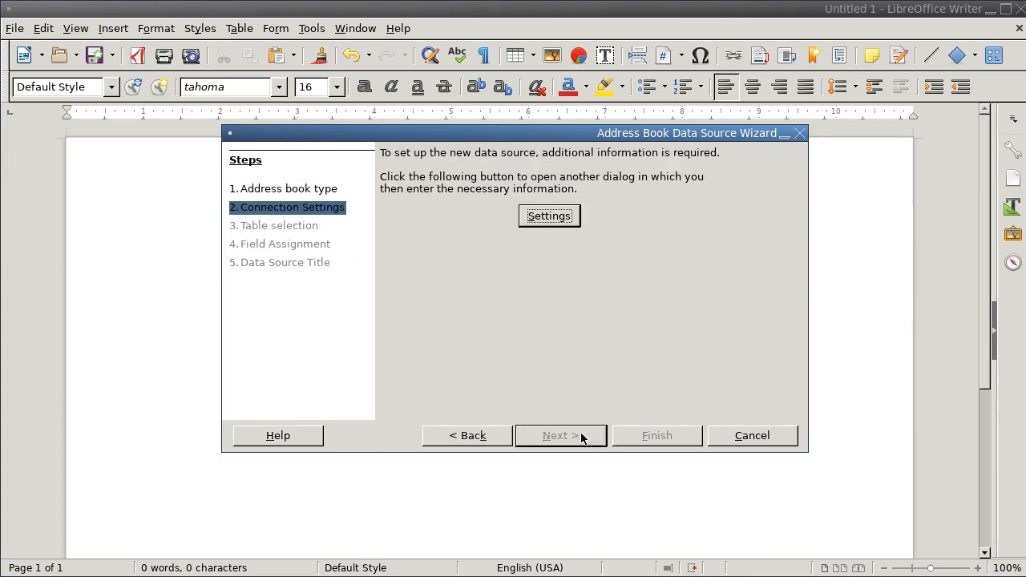
- Open the connection settings for the address data source and choose Spreadsheet as the database type
click(564, 219)
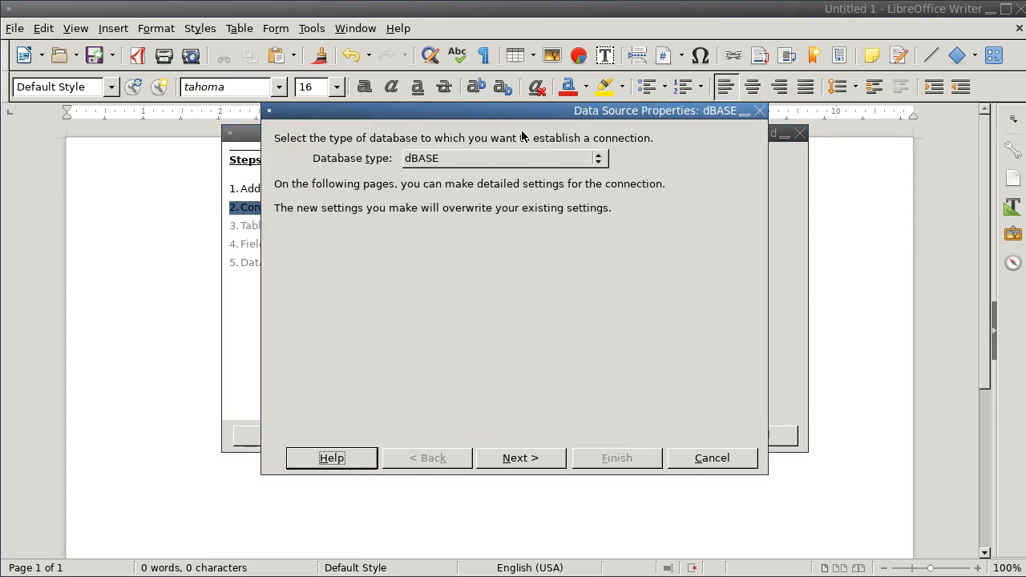
click(505, 158)
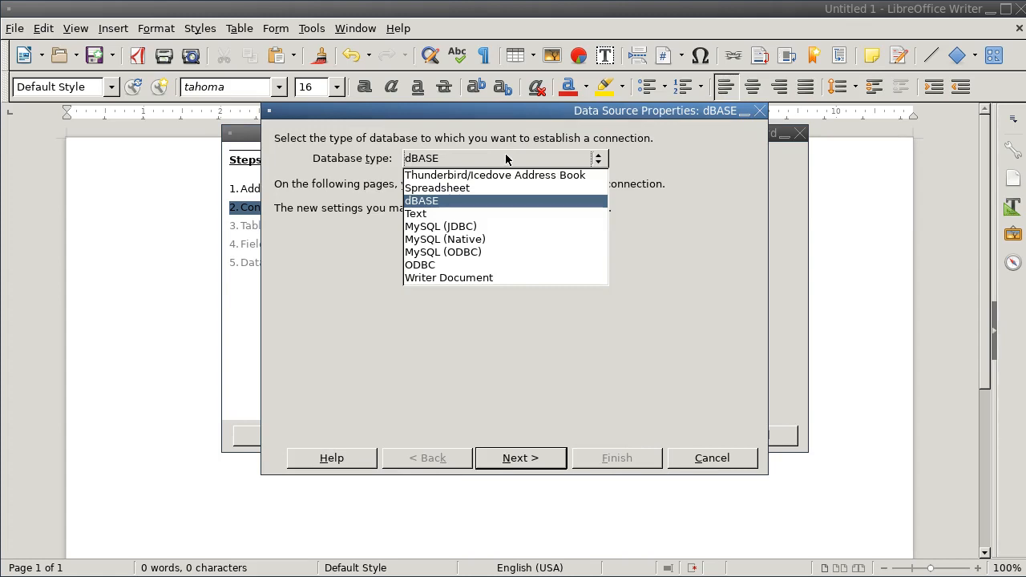
click(467, 189)
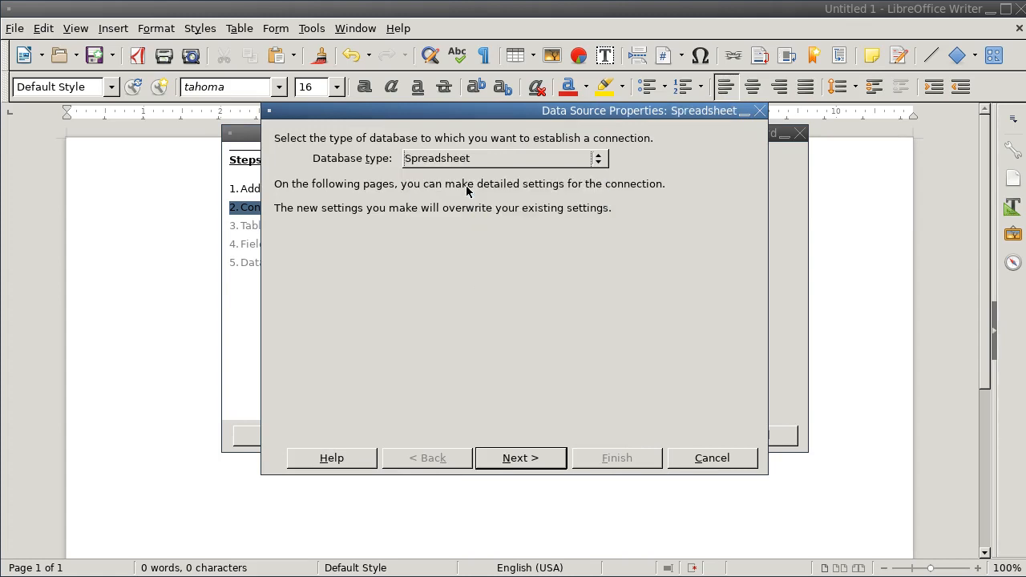
click(533, 459)
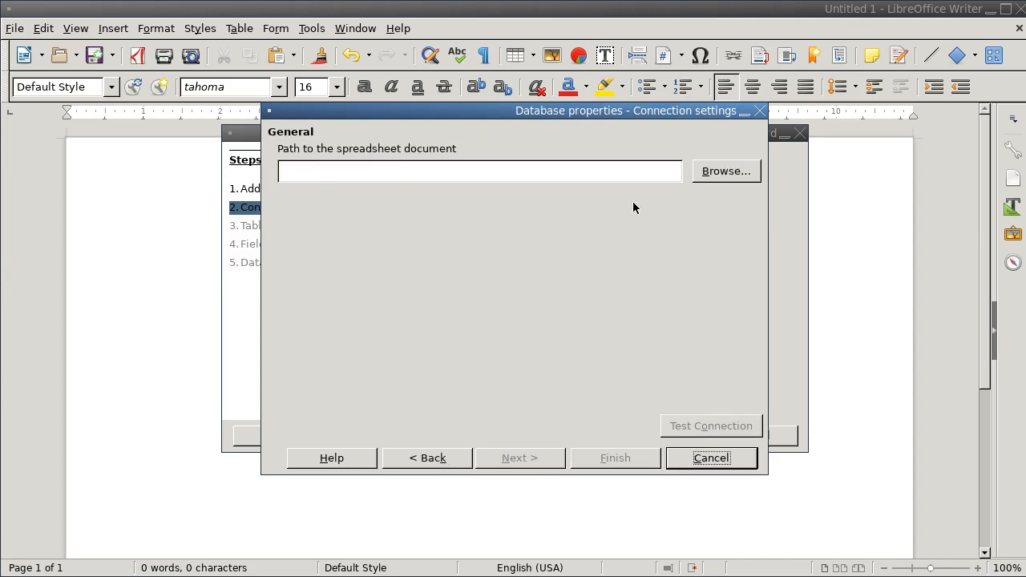
- Select Names.xlsx from the Downloads folder as the spreadsheet document and complete the connection settings
click(723, 178)
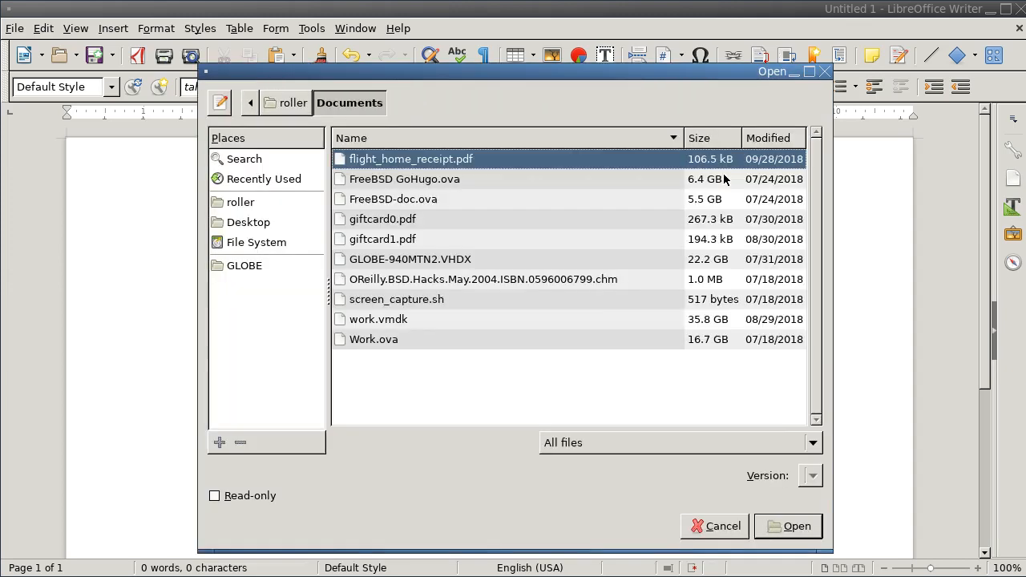
click(238, 202)
double_click(390, 259)
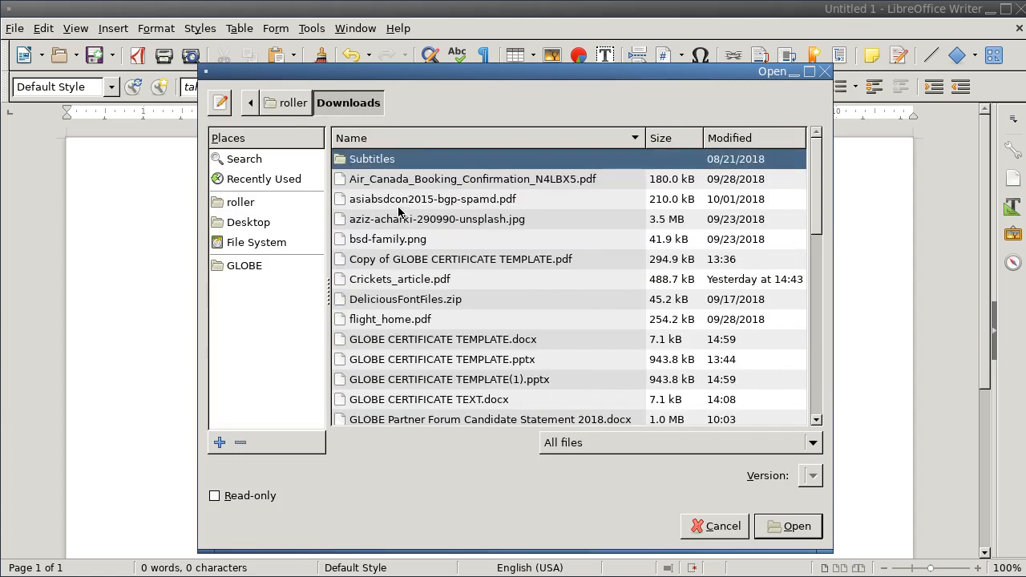
scroll(553, 311, down, 3)
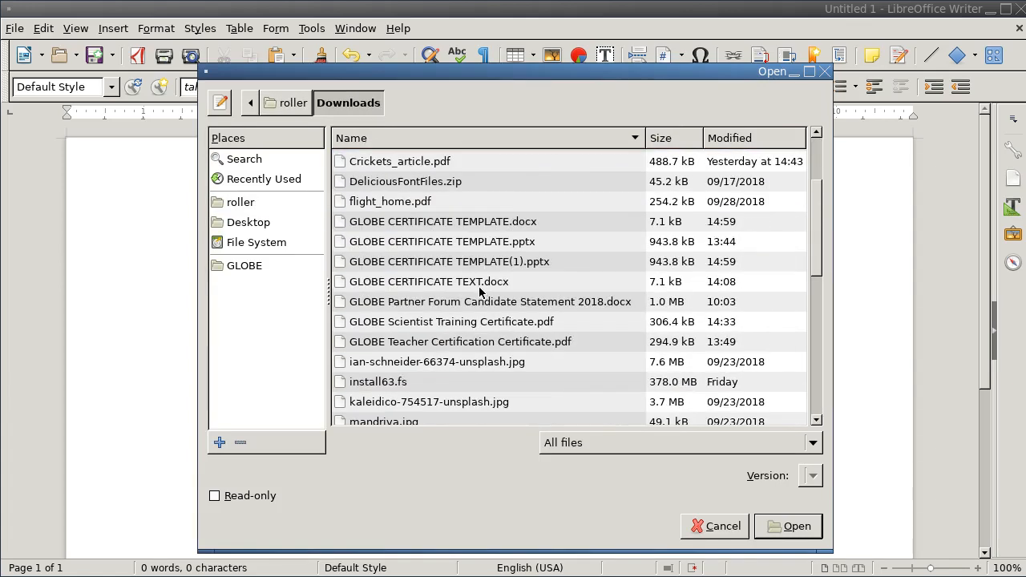
scroll(480, 287, down, 4)
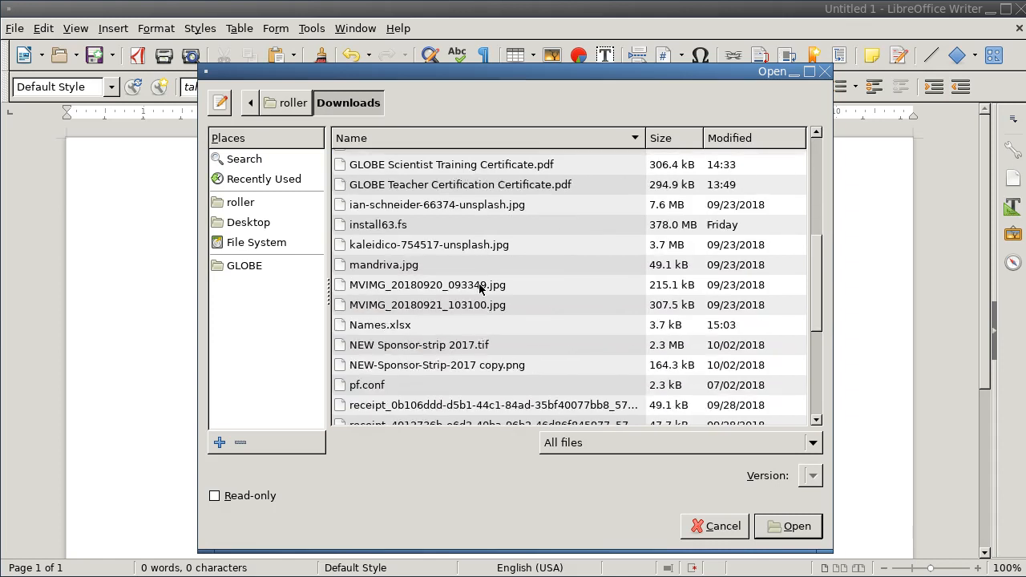
click(414, 325)
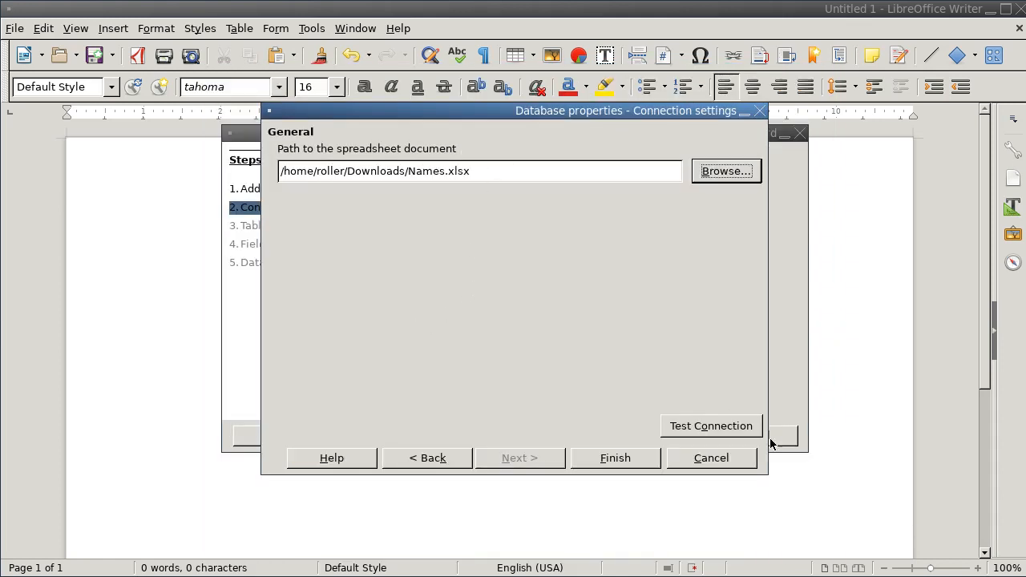
click(616, 462)
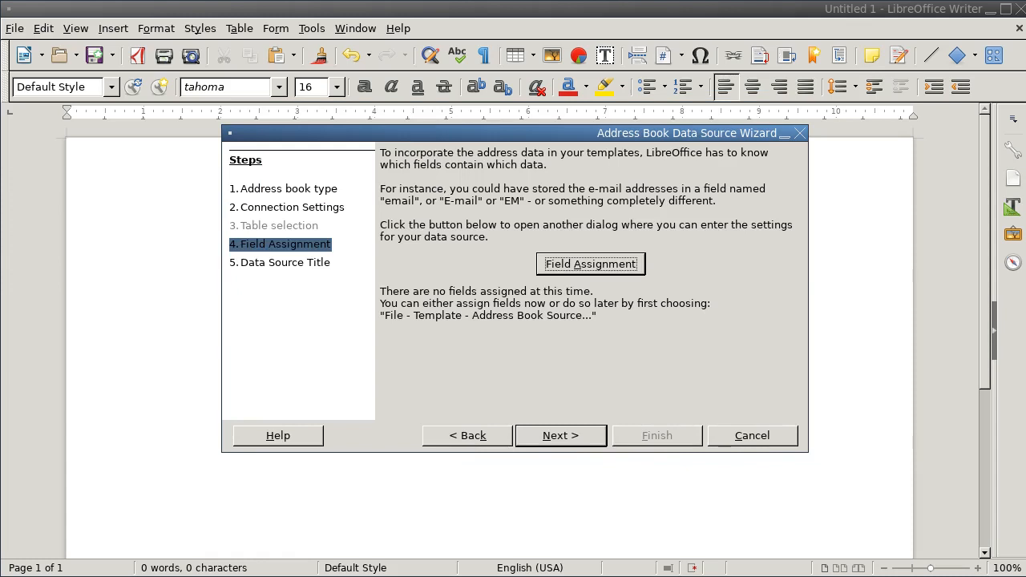
- Assign the Name column to the First name field and accept the field assignment
click(591, 264)
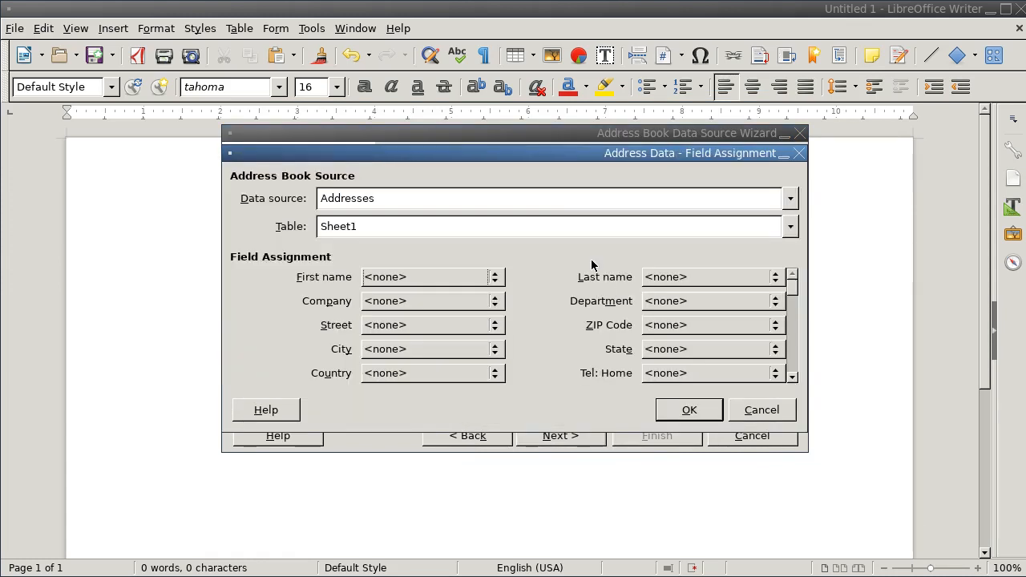
click(423, 277)
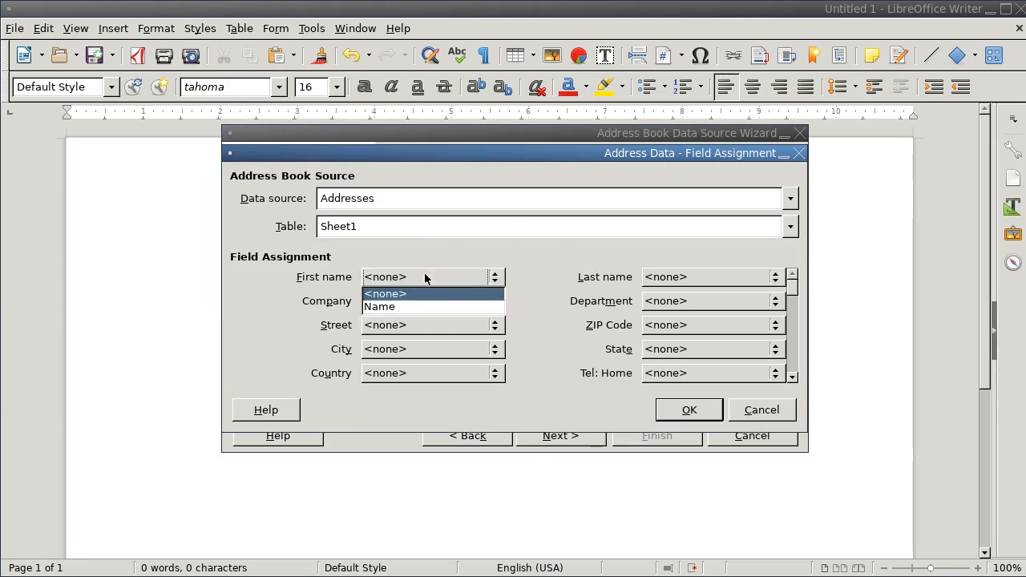
click(403, 303)
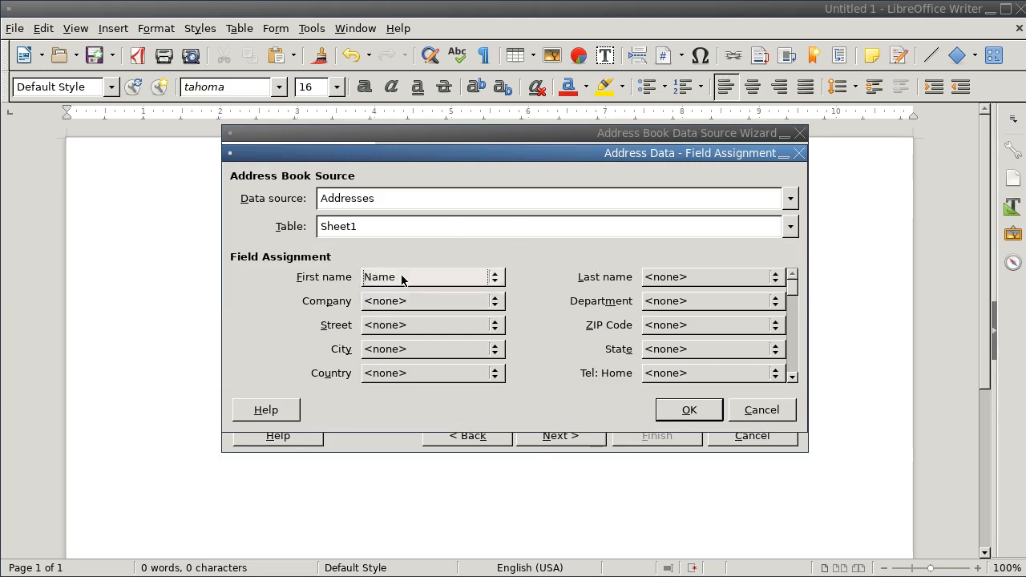
click(691, 411)
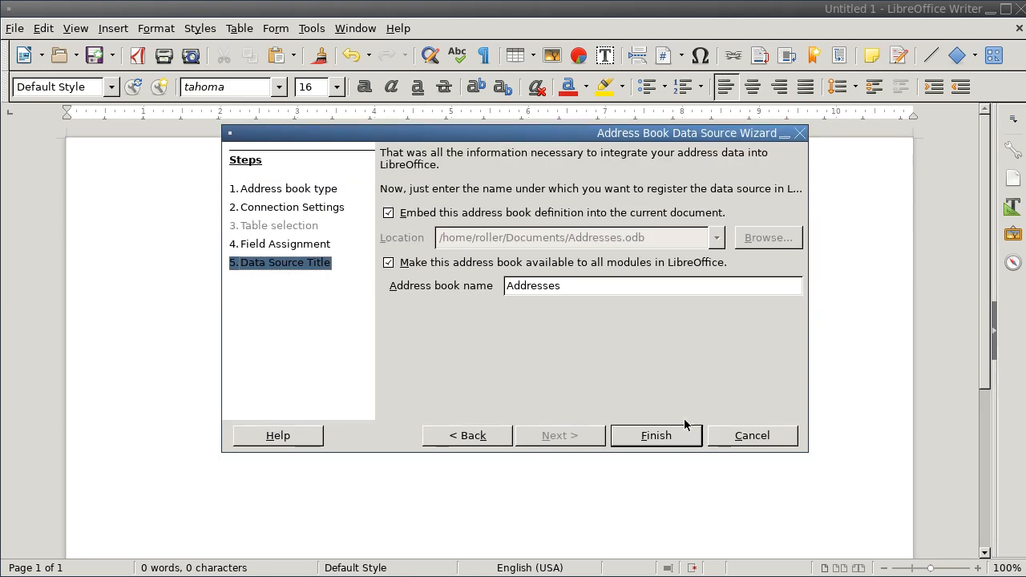
- Name the address book Meeting X Participants and complete the data source wizard
click(582, 288)
key(BackSpace)
key(BackSpace)
key(BackSpace)
key(BackSpace)
key(BackSpace)
key(BackSpace)
key(BackSpace)
key(BackSpace)
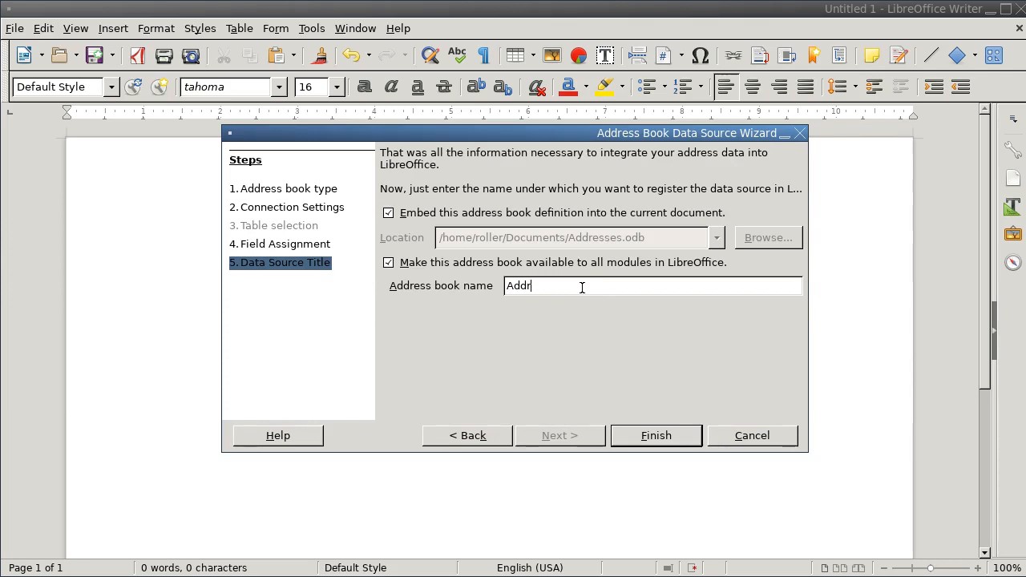
text(Meeting X Partic)
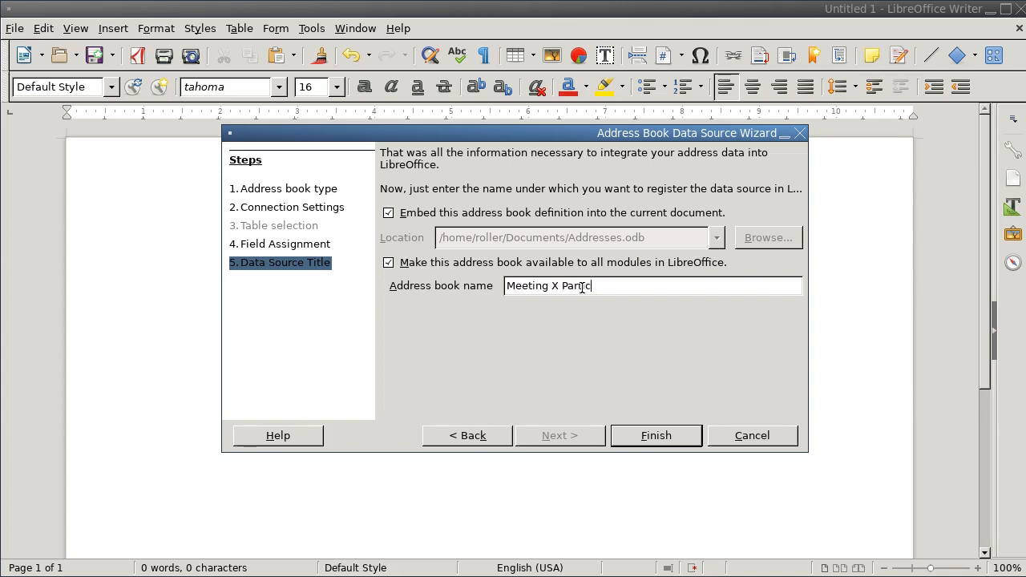
text(ipants)
click(656, 435)
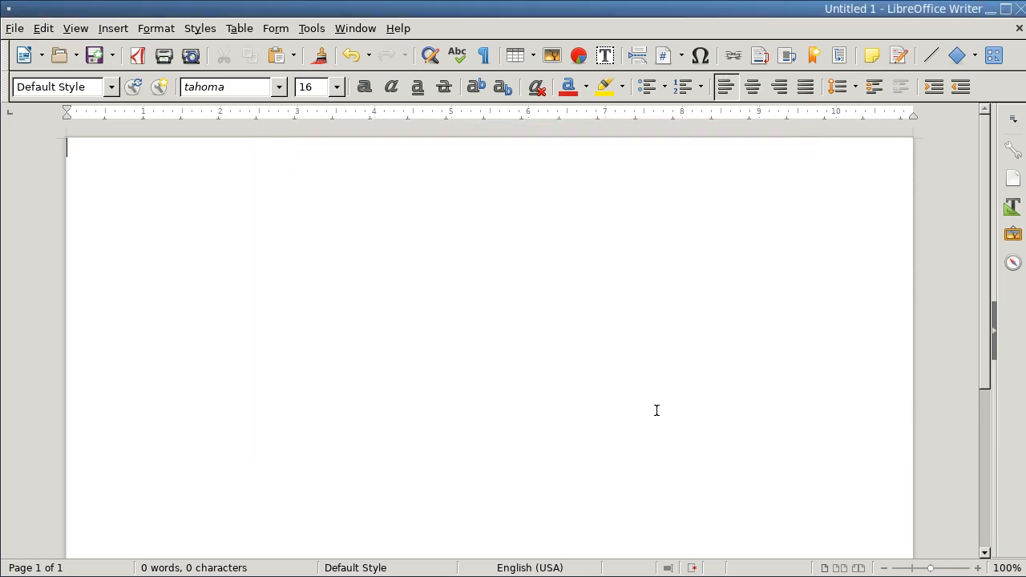
- Show the document's data sources and open the Sheet1 table of Meeting X Participants
click(73, 30)
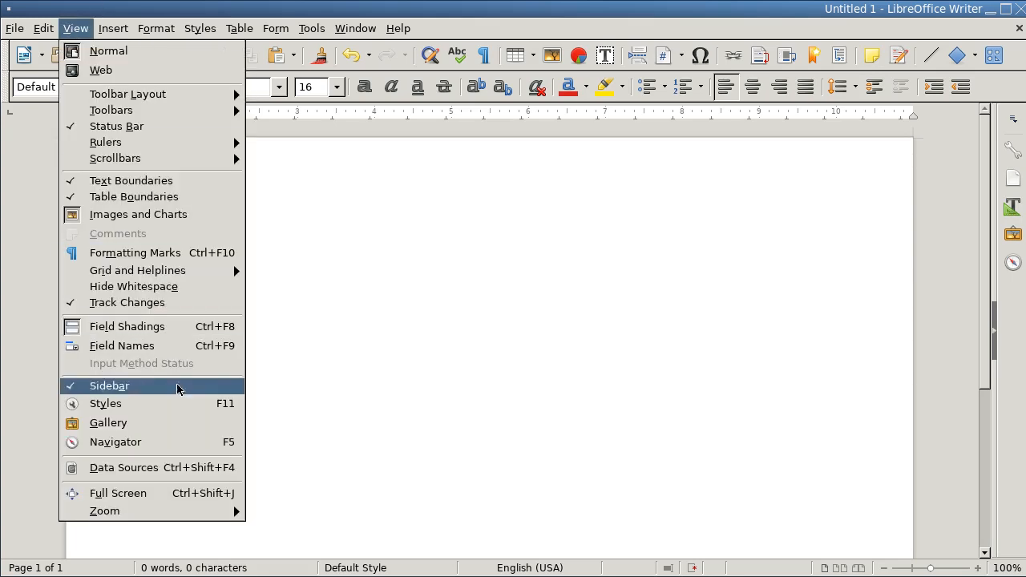
click(168, 474)
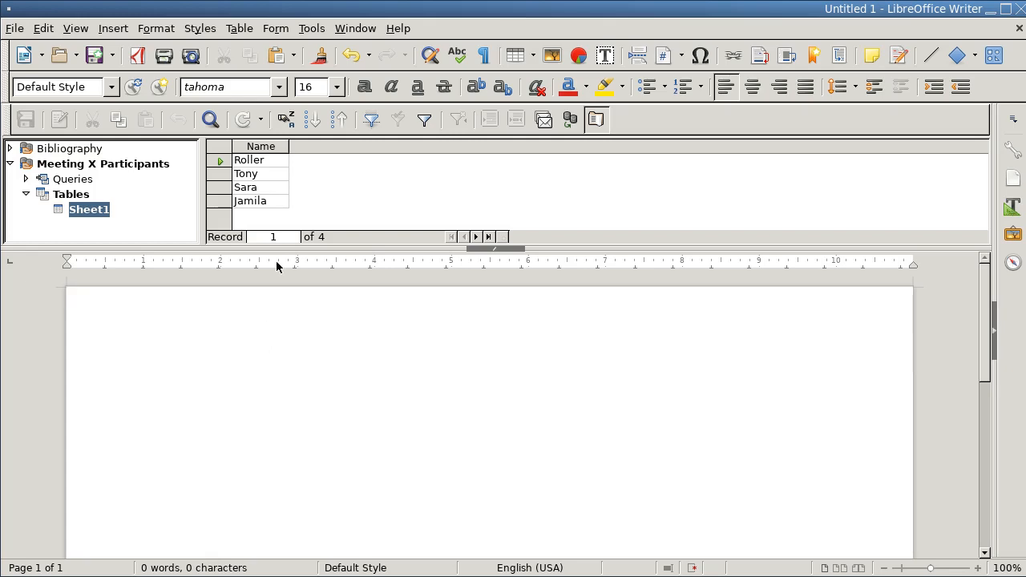
click(11, 164)
click(11, 164)
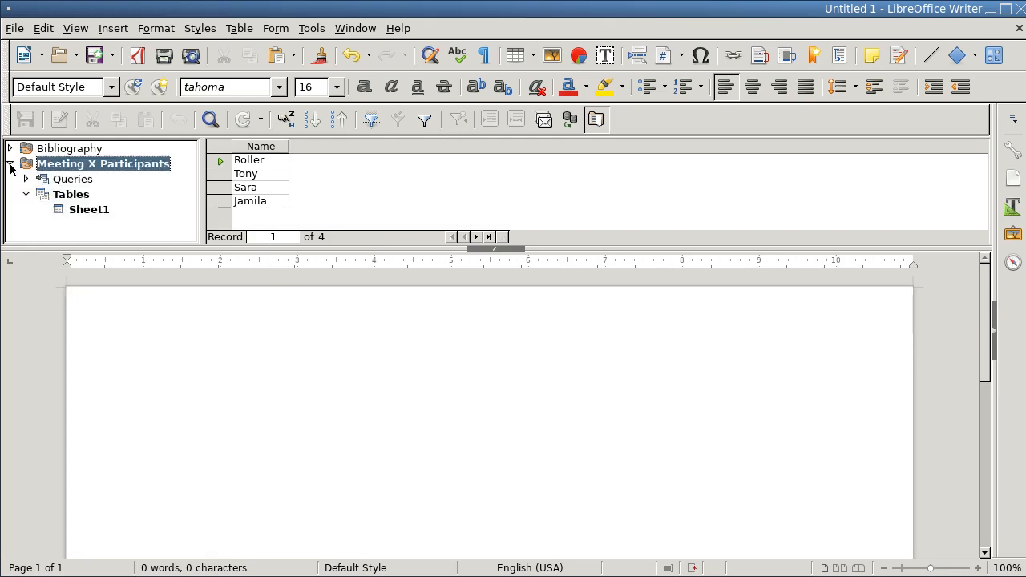
click(26, 194)
click(26, 194)
click(89, 212)
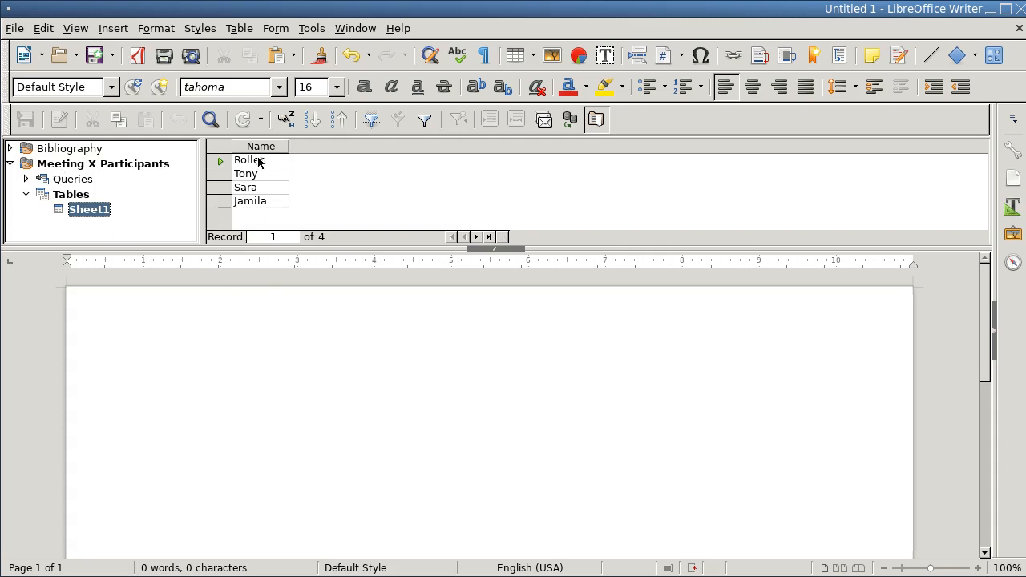
- Insert the Name column as a merge field on the document's first line and center it horizontally
drag(252, 150, 474, 307)
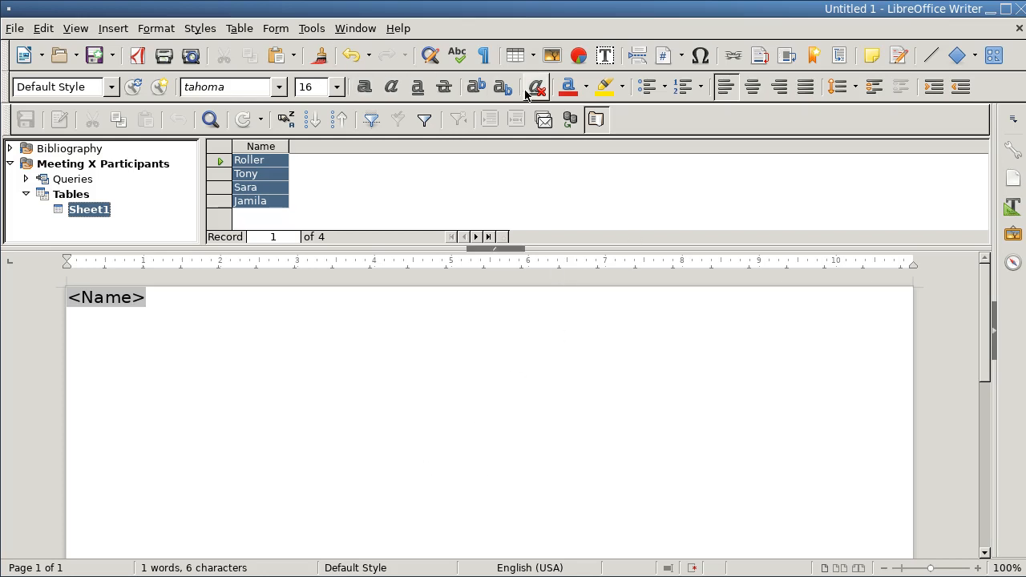
click(754, 87)
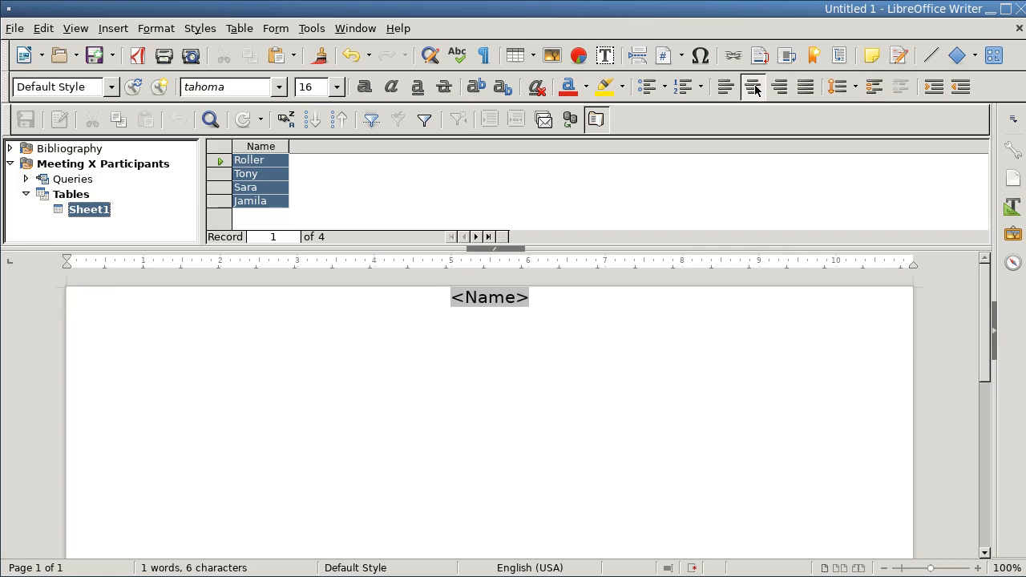
- Set the line spacing of the Name field's paragraph to Fixed and close the spacing options
click(839, 86)
click(876, 269)
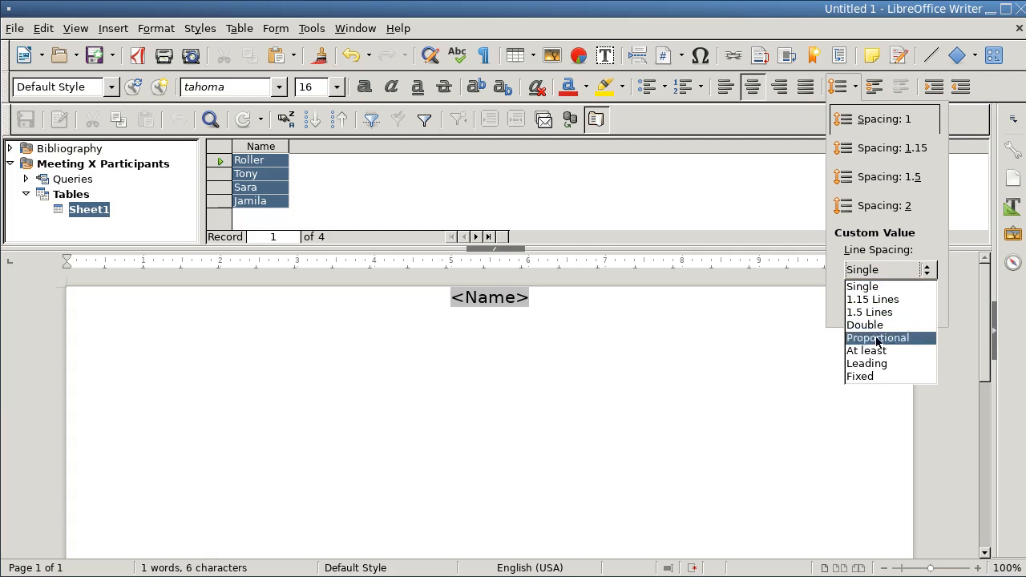
click(873, 376)
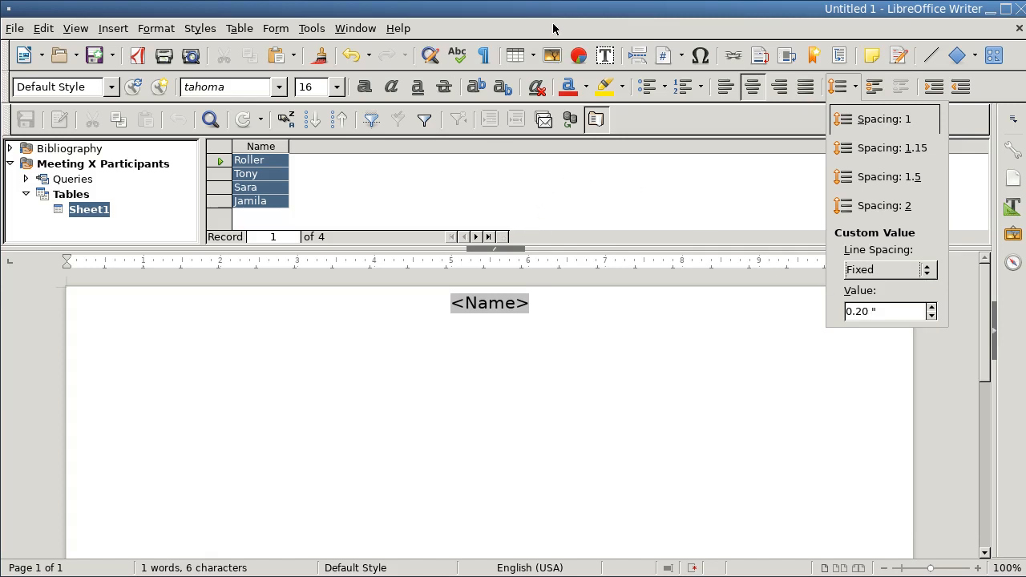
click(553, 59)
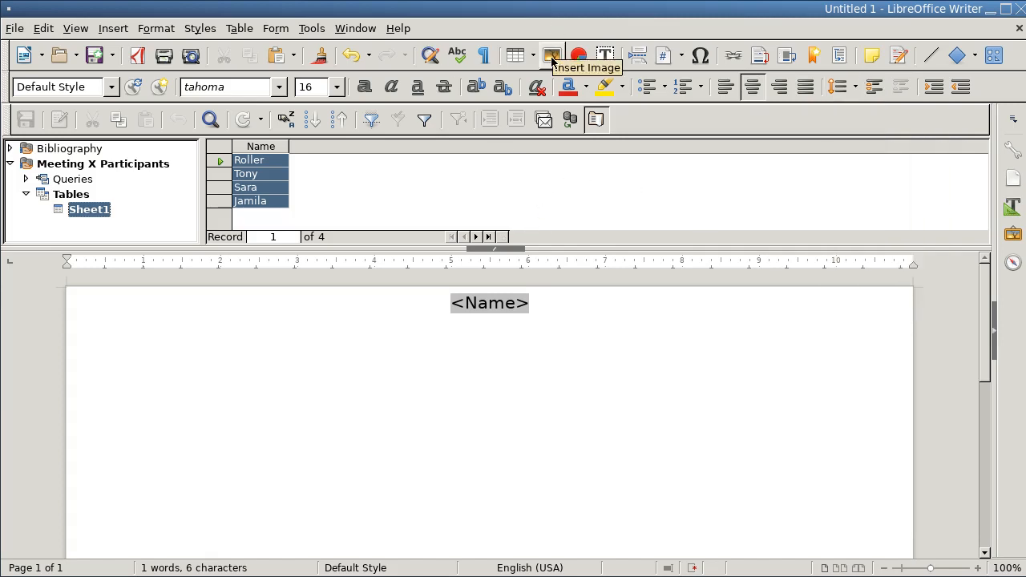
- Start inserting an image into the document and browse to the home folder
click(551, 61)
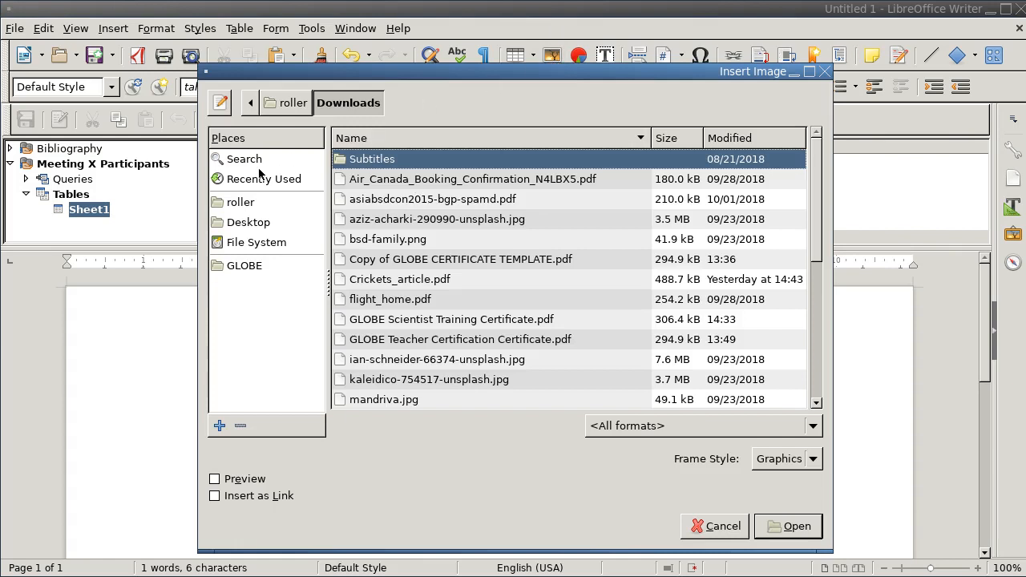
click(251, 202)
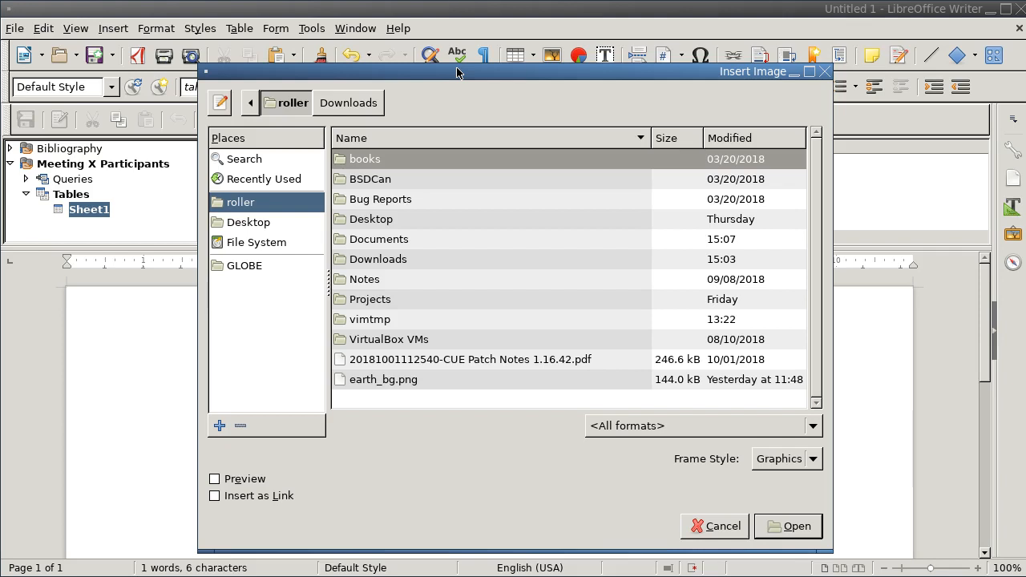
drag(457, 68, 457, 68)
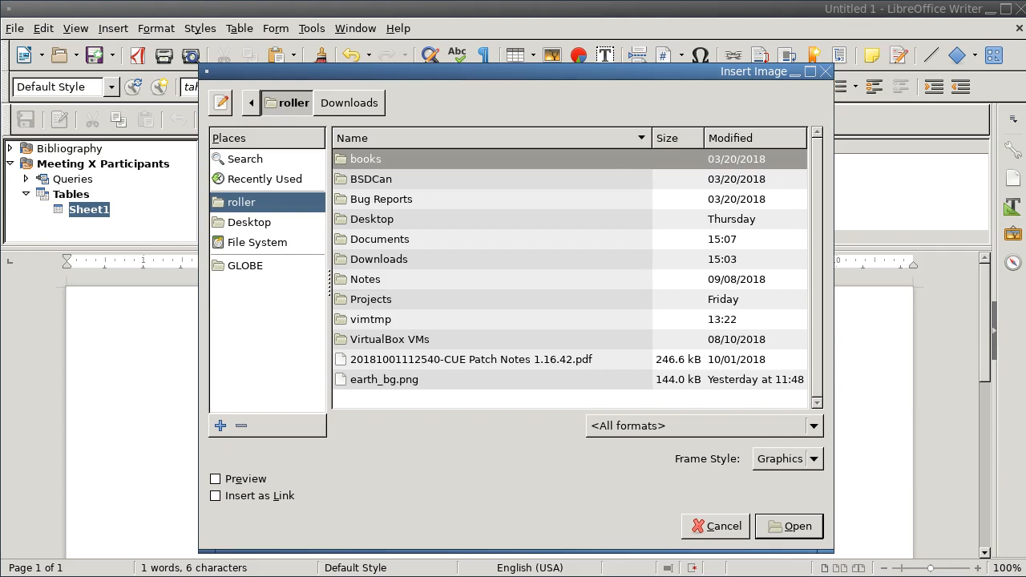
- Switch to Firefox and show the GLOBE CERTIFICATE TEMPLATE(1) presentation in Google Slides
drag(864, 6, 872, 27)
click(857, 10)
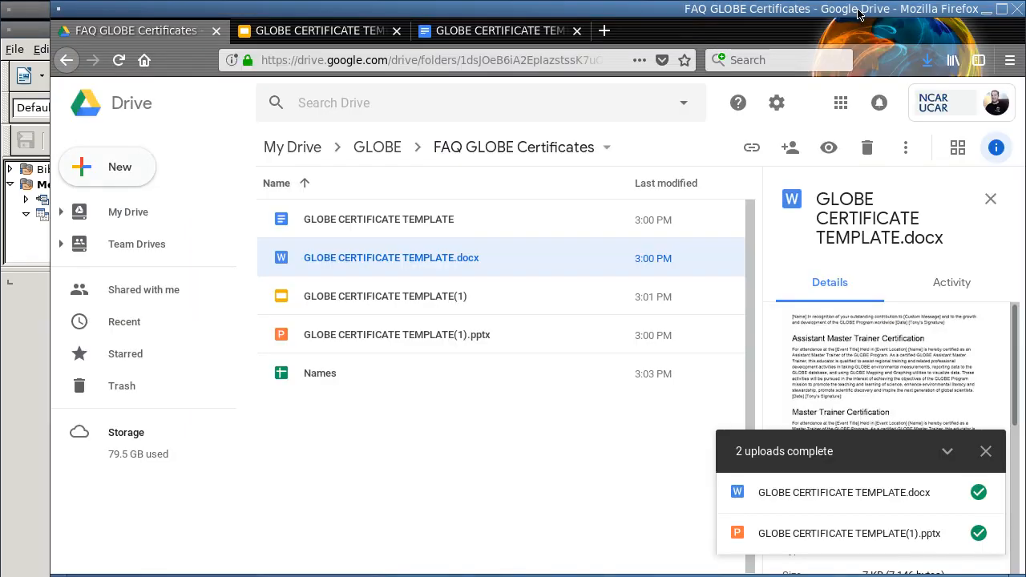
click(320, 30)
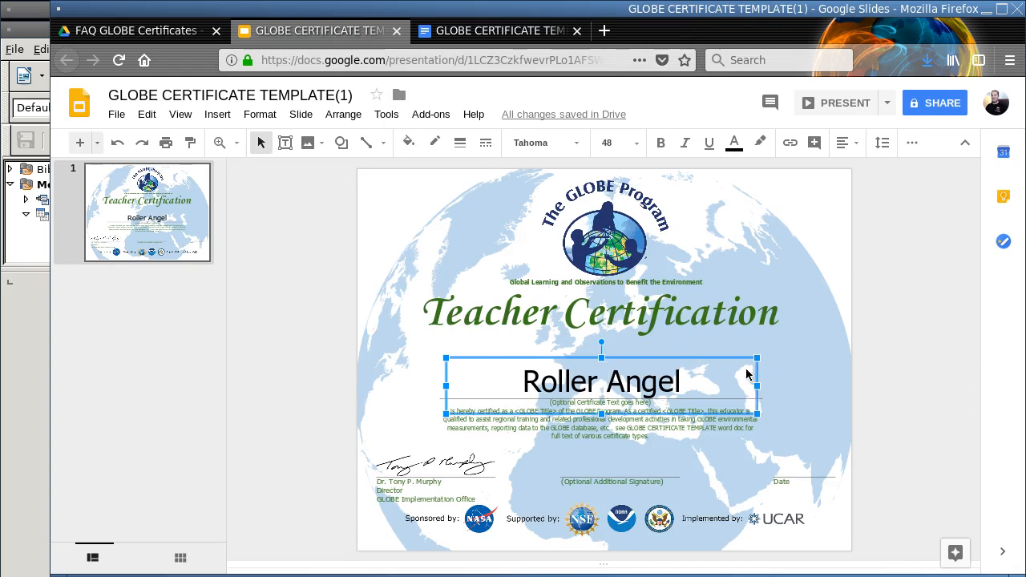
- Delete the recipient's name text box and the (Optional Additional Signature) label from the certificate slide
key(Escape)
key(Delete)
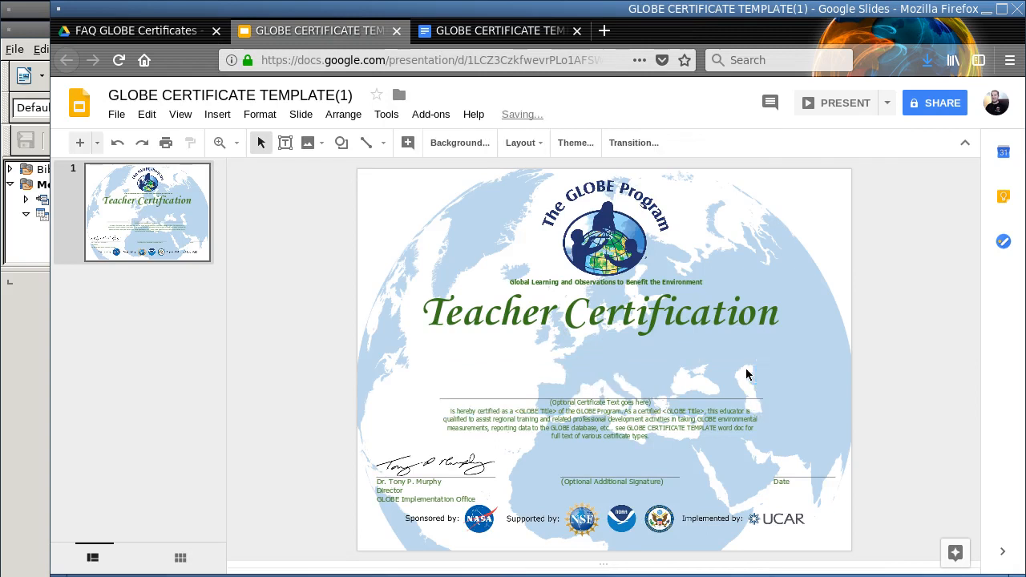
click(594, 481)
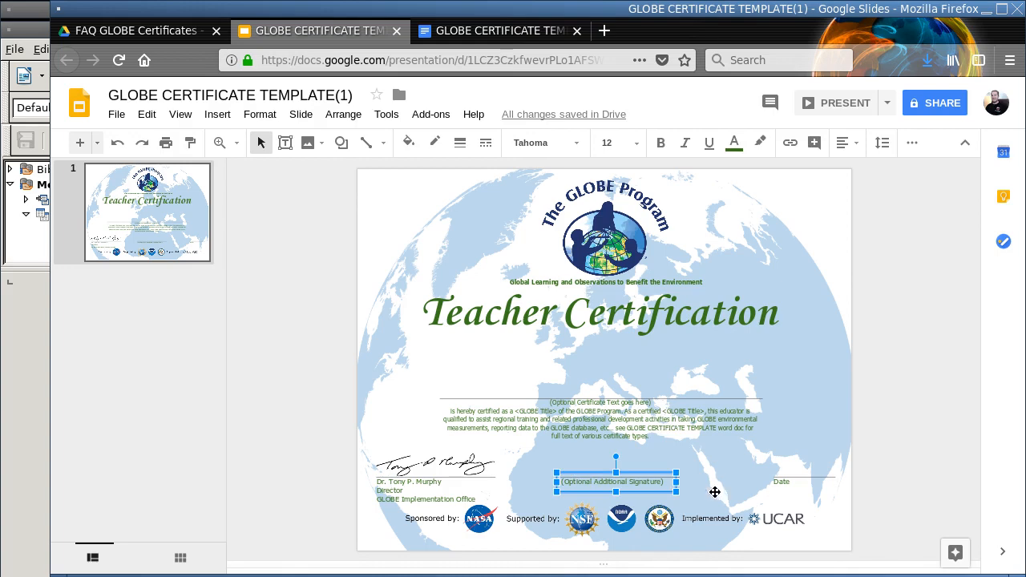
key(Delete)
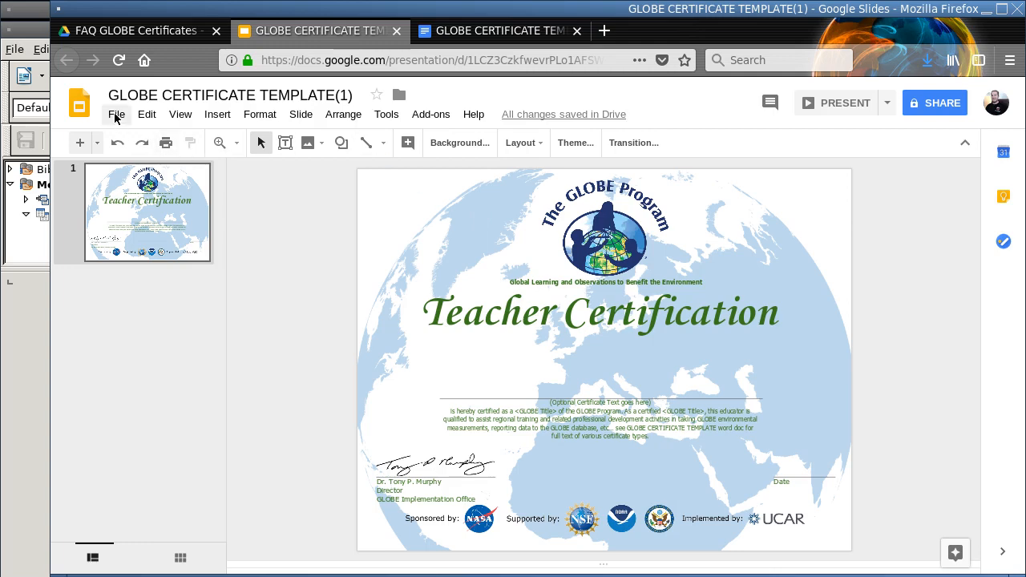
- Replace the slide's placeholder certificate text with the Teacher Certification wording from the GLOBE CERTIFICATE TEMPLATE document, from "is hereby certified" through "global scientists."
click(117, 117)
drag(657, 439, 547, 400)
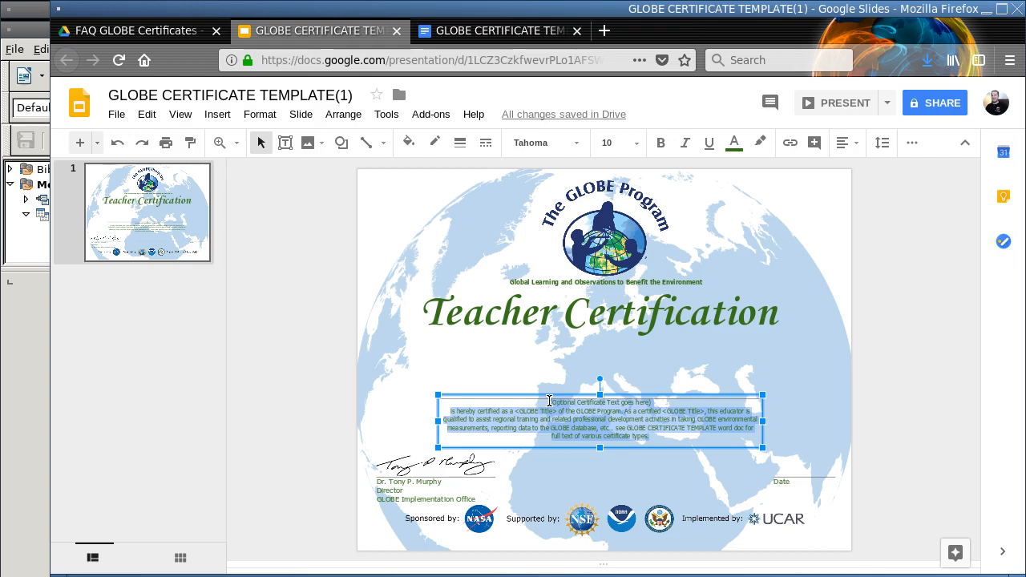
click(517, 32)
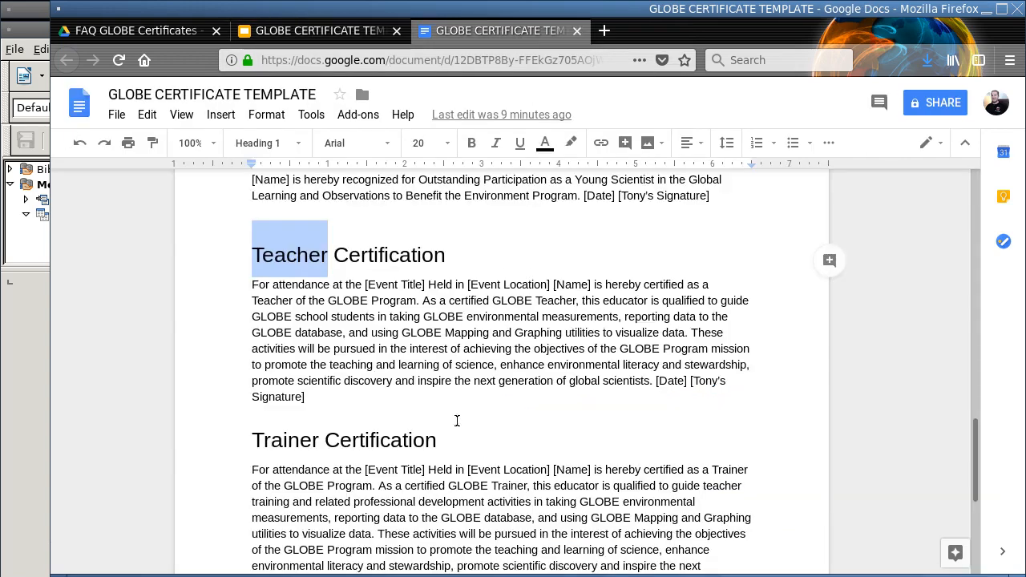
click(306, 398)
drag(659, 380, 423, 299)
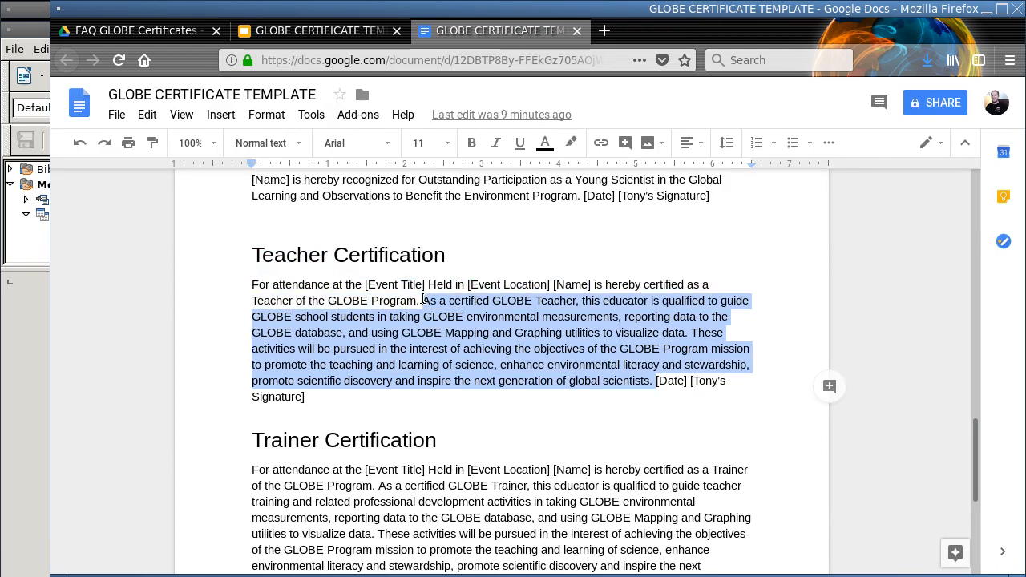
drag(423, 298, 595, 284)
key(ctrl+c)
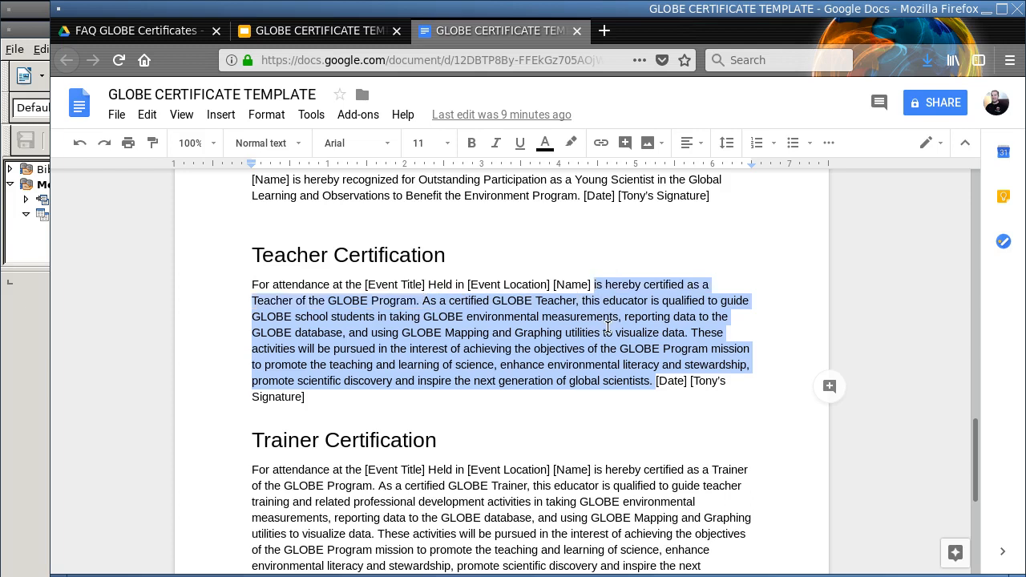
click(292, 33)
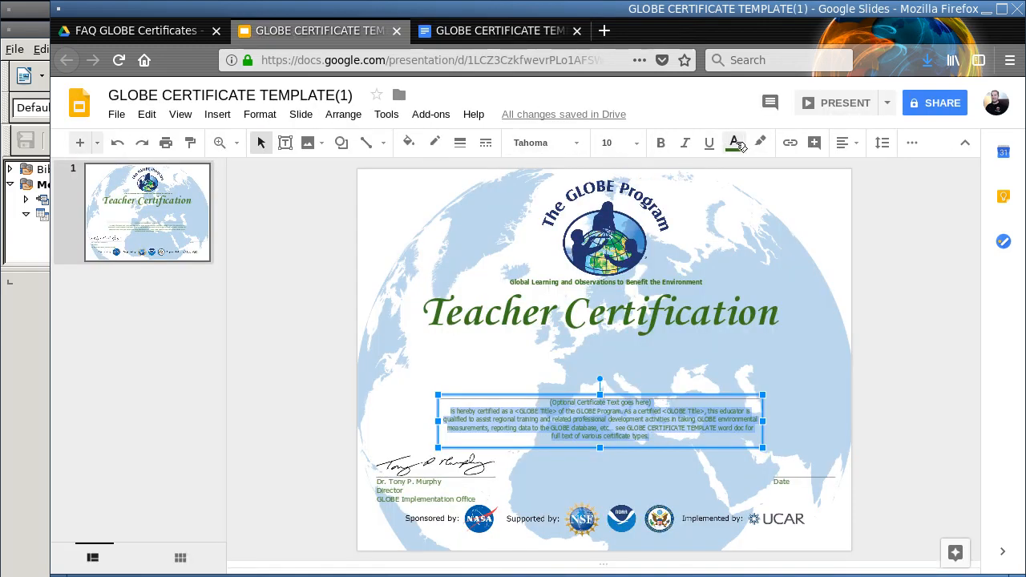
key(ctrl+v)
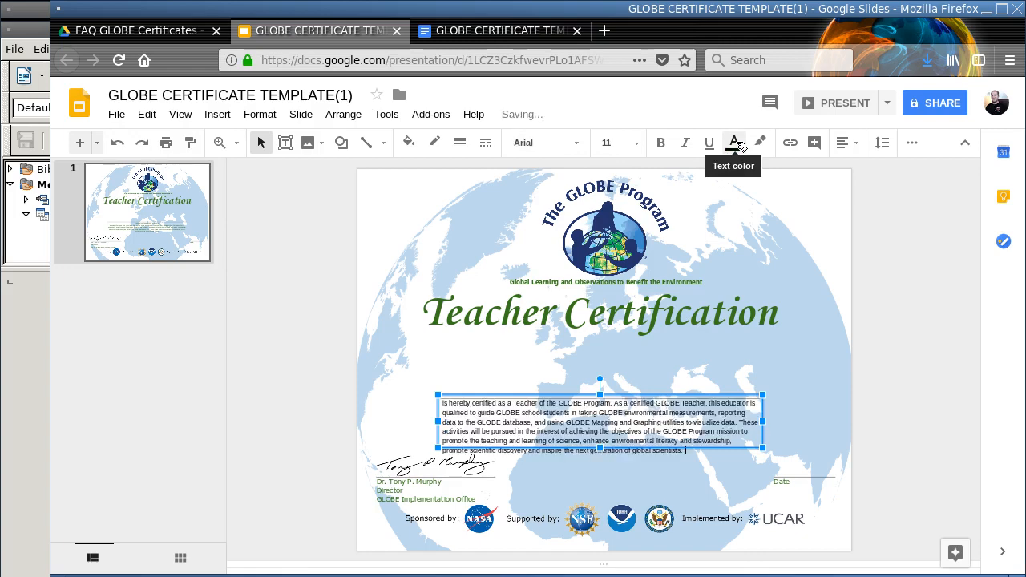
- Set all of the pasted certificate text to the Tahoma font at size 10
key(ctrl+a)
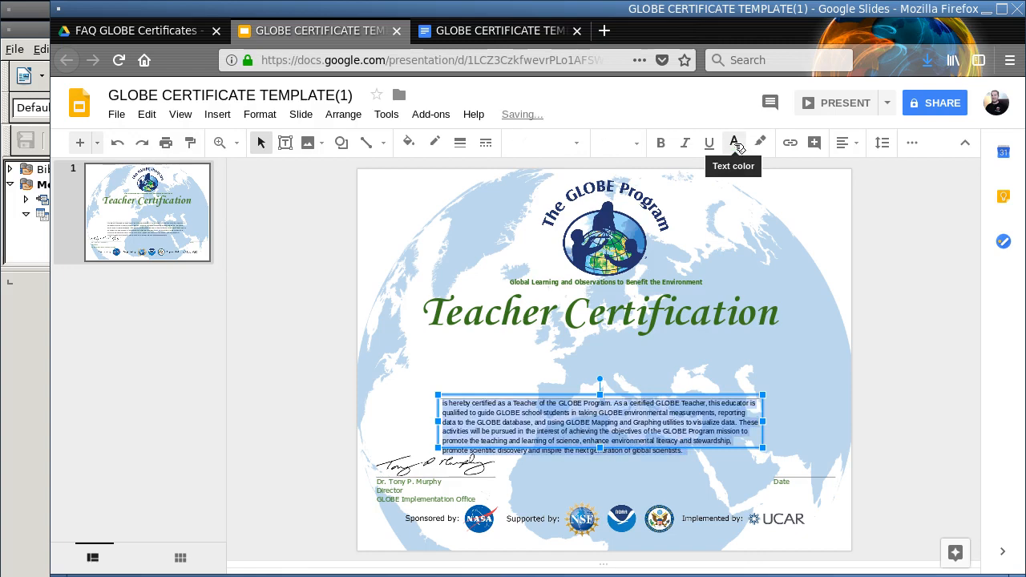
click(557, 142)
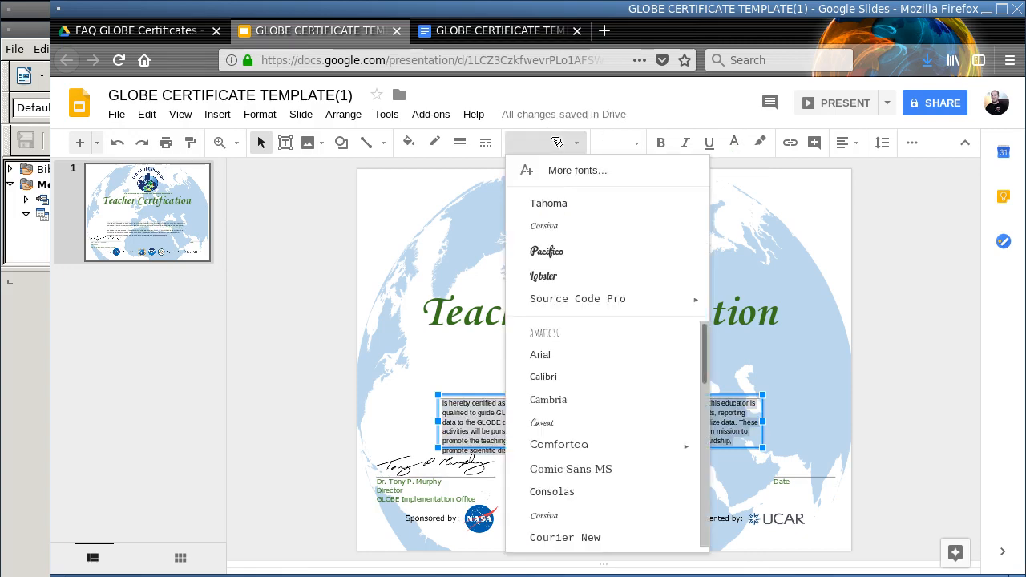
click(556, 206)
click(633, 143)
click(613, 257)
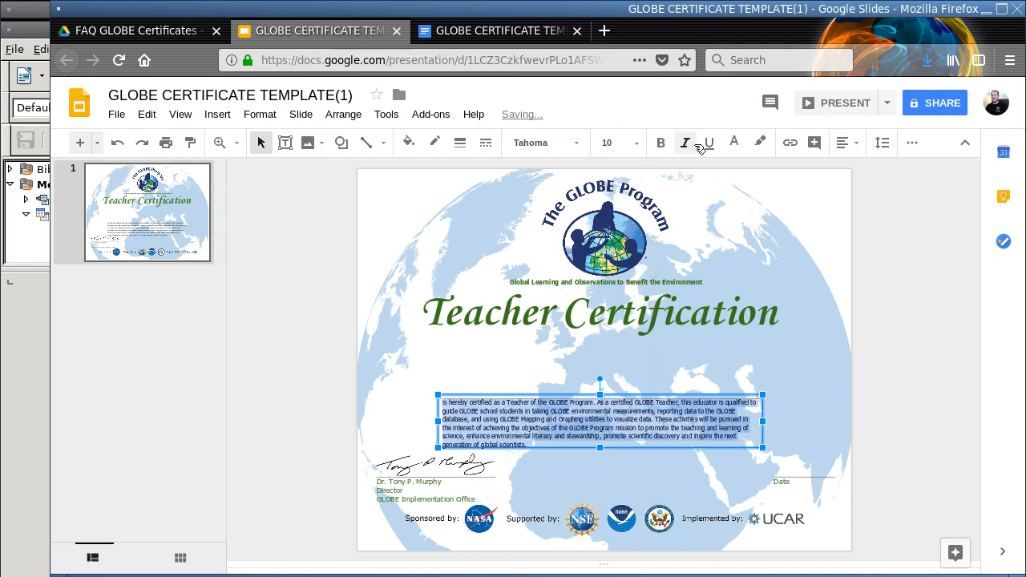
- Colour the certificate text dark green, centre it horizontally and deselect the text box
click(735, 143)
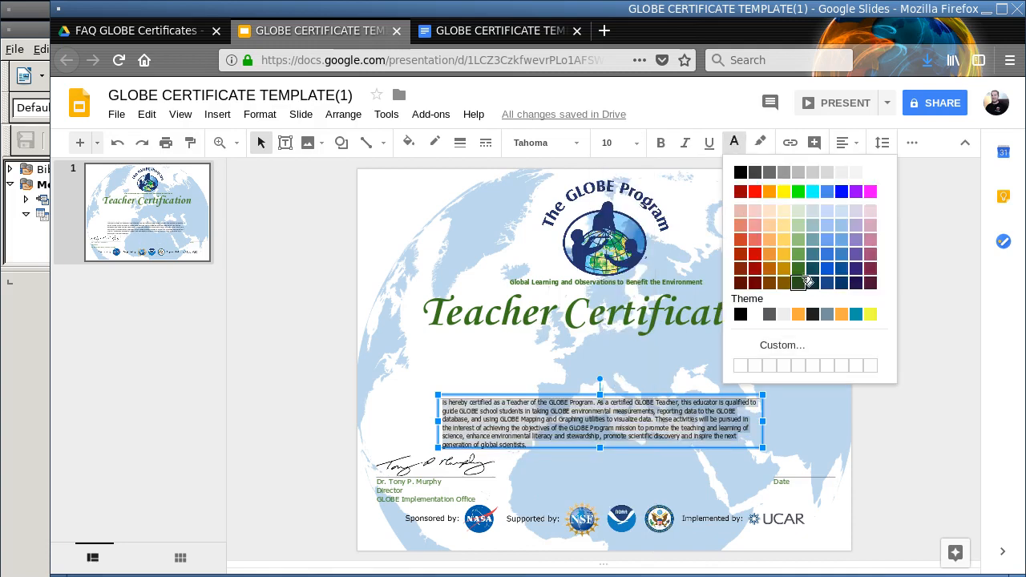
click(802, 270)
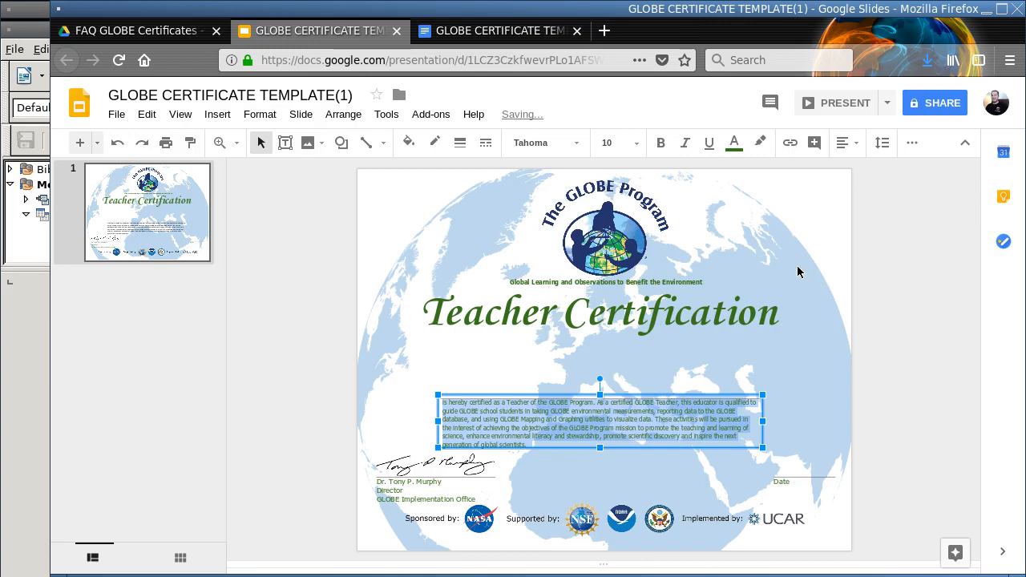
click(853, 144)
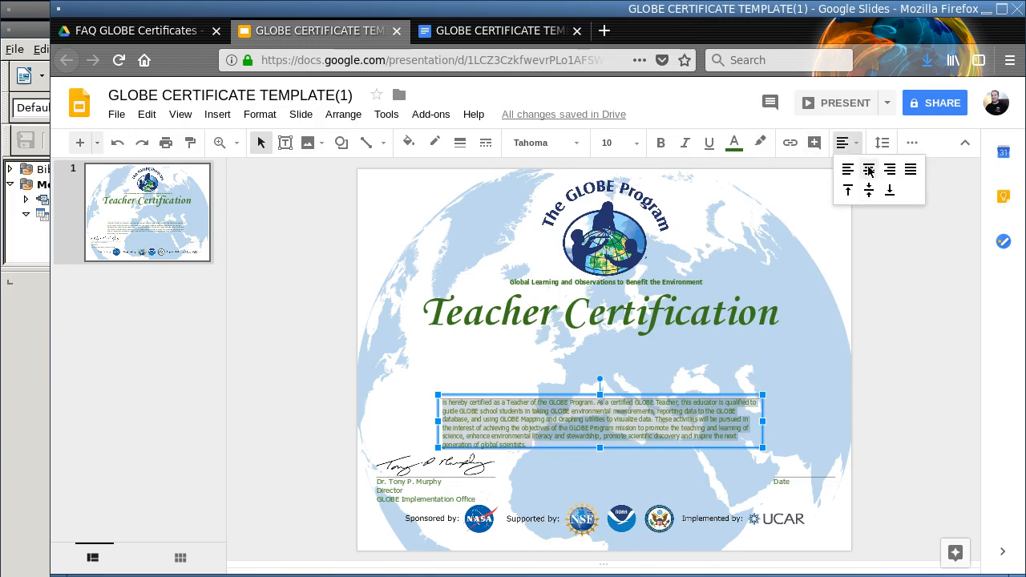
click(871, 171)
click(641, 473)
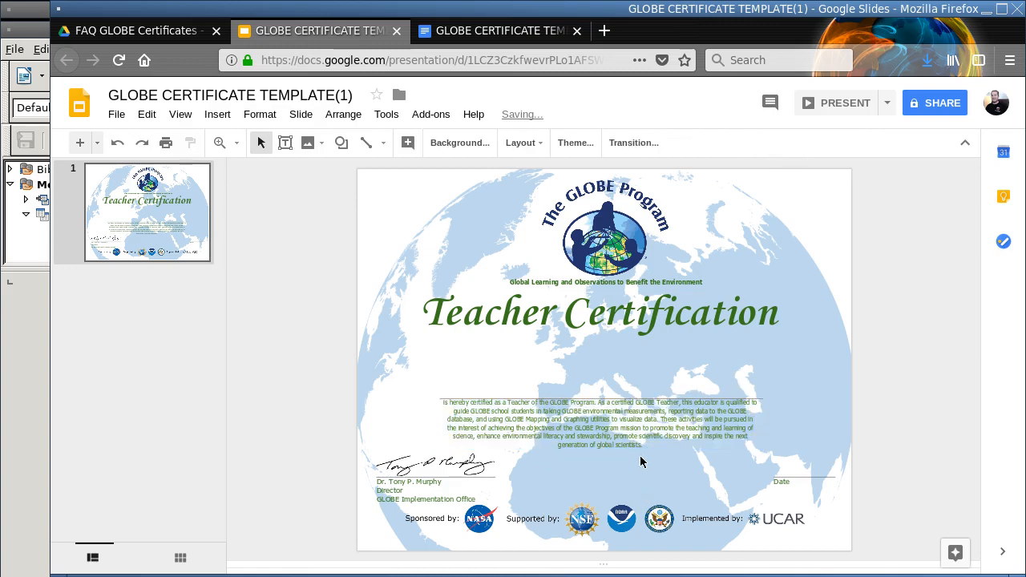
- Download the current slide as a PNG image and save the file
click(118, 116)
mouse_move(206, 274)
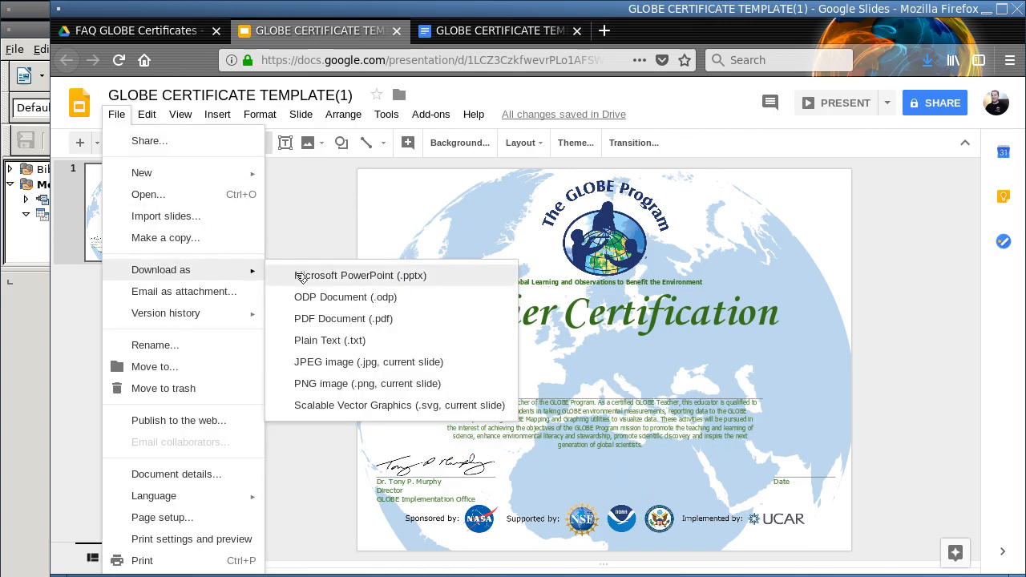
click(338, 389)
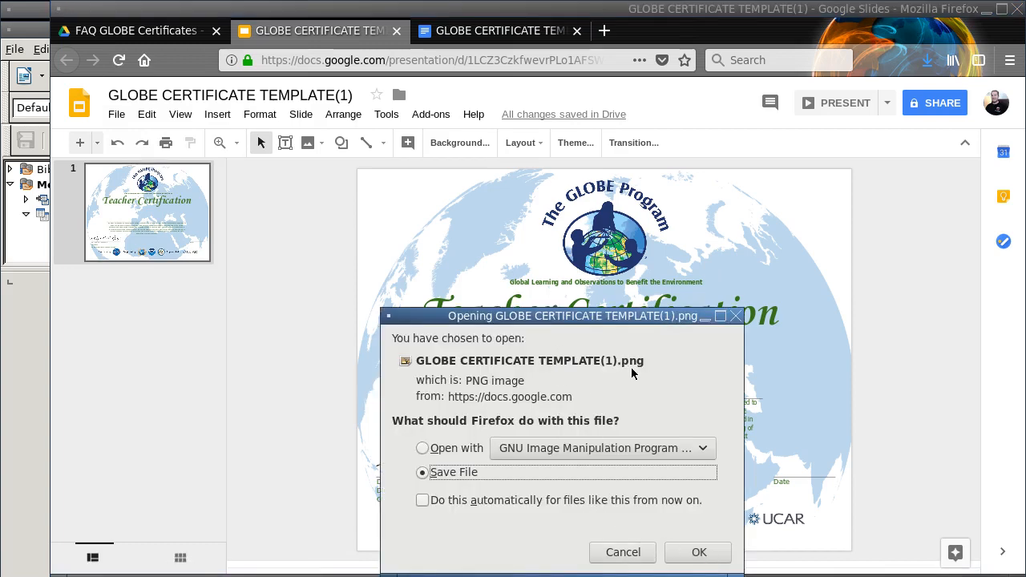
click(697, 553)
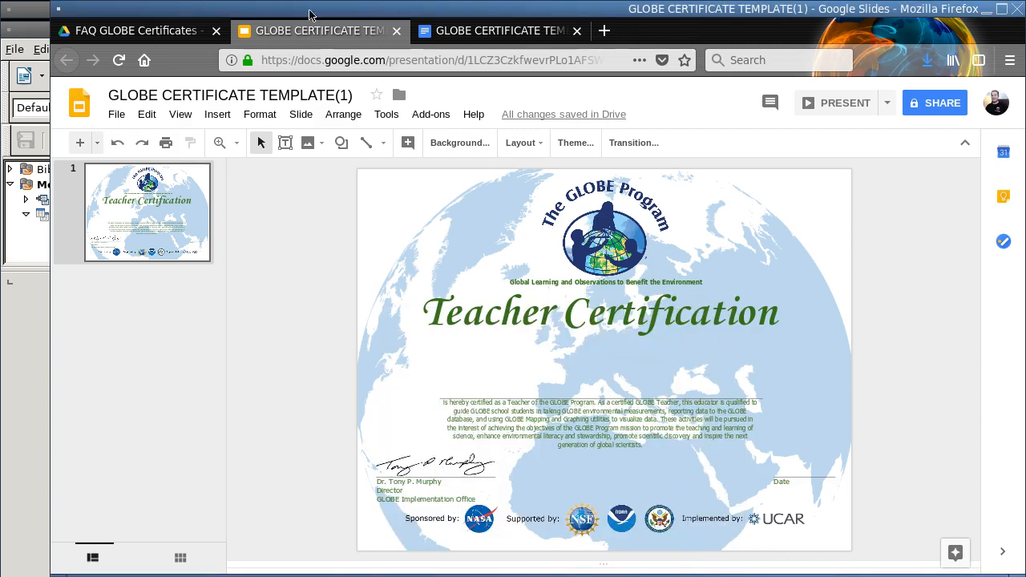
- Switch to LibreOffice Writer and insert GLOBE CERTIFICATE TEMPLATE(1).png from the Downloads folder into the document
click(23, 38)
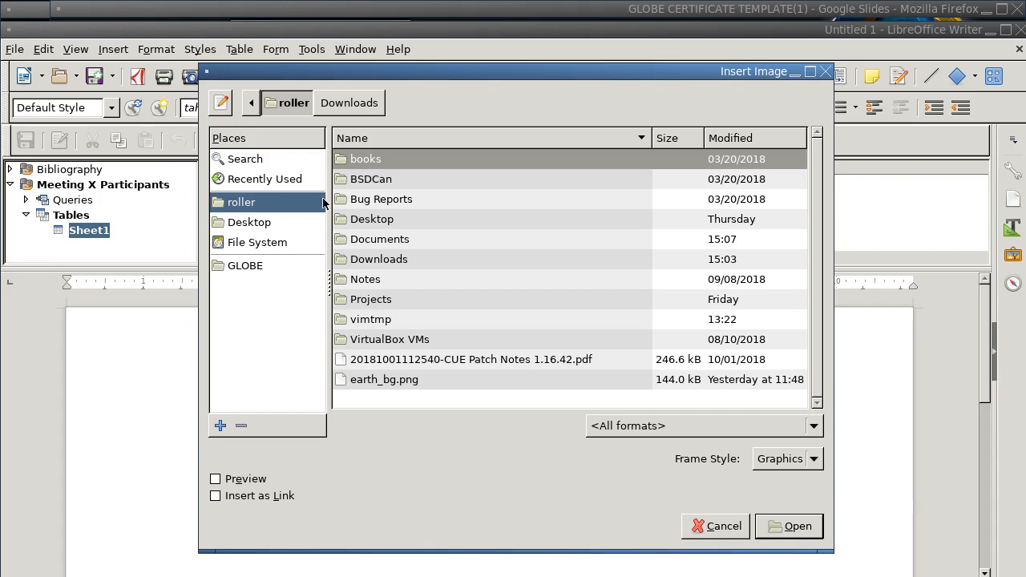
click(382, 261)
double_click(381, 261)
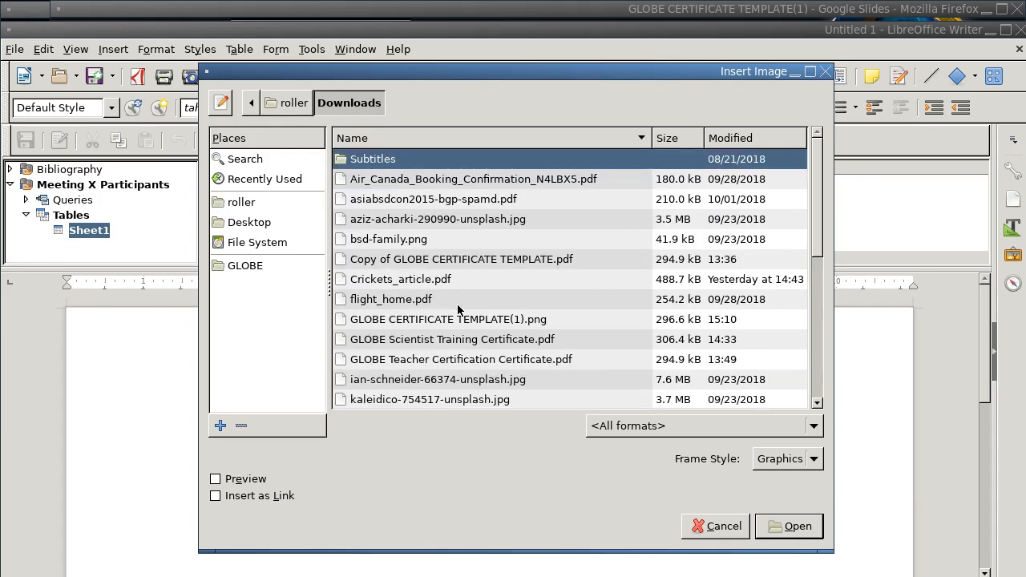
double_click(460, 319)
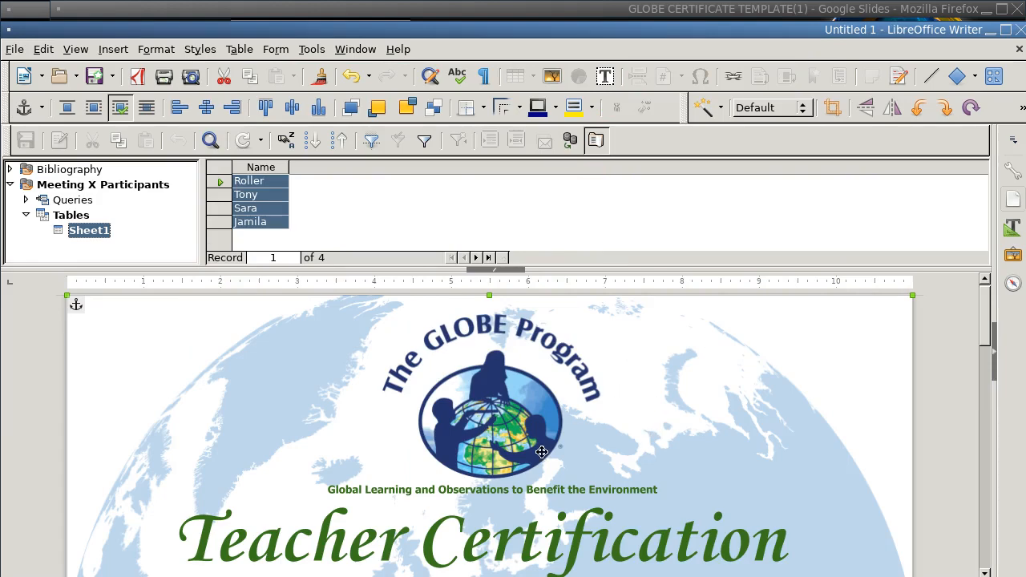
- Set the certificate image's wrap to Through with the In background option, and deselect the image
right_click(595, 390)
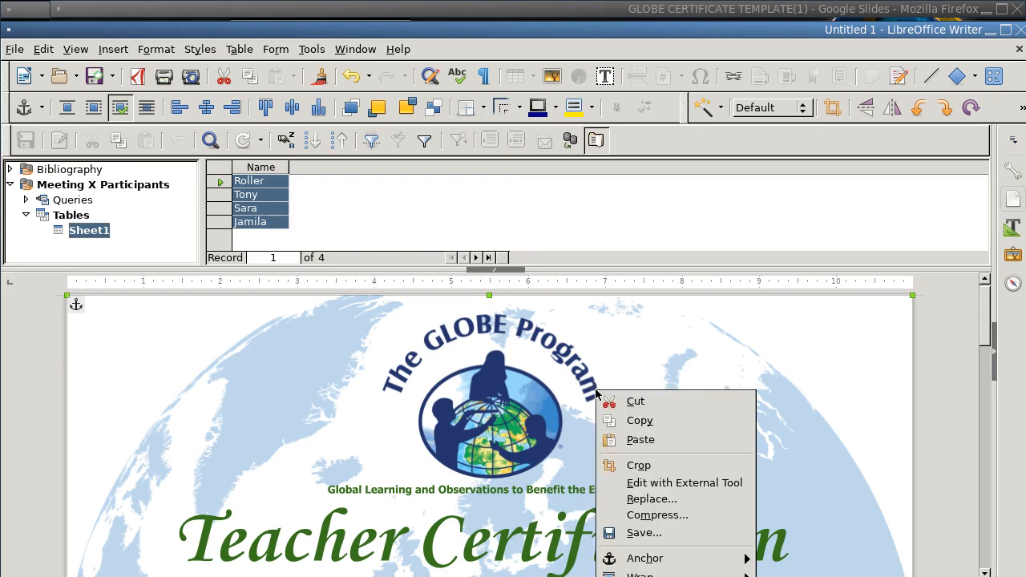
right_click(494, 306)
right_click(493, 306)
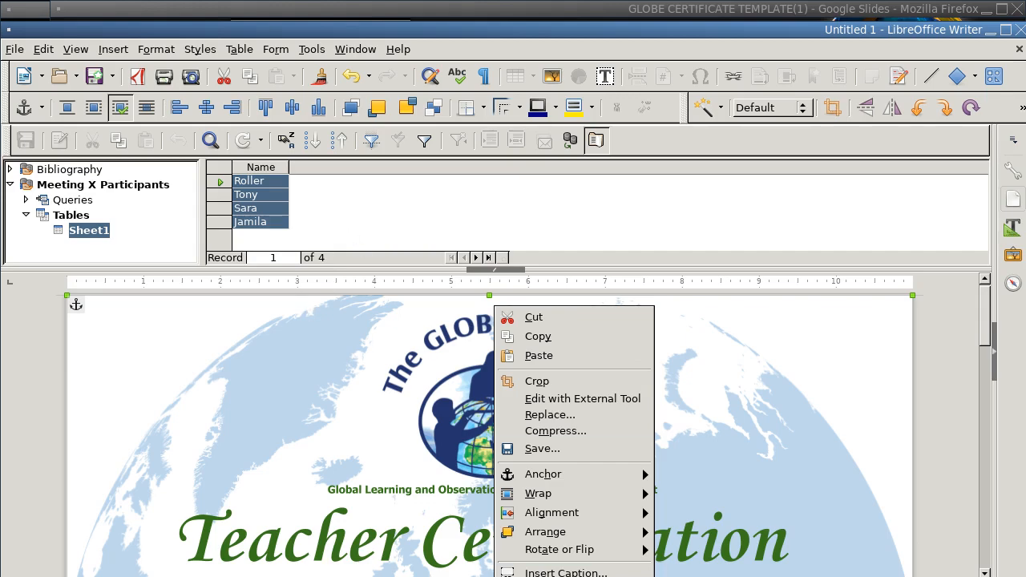
click(553, 576)
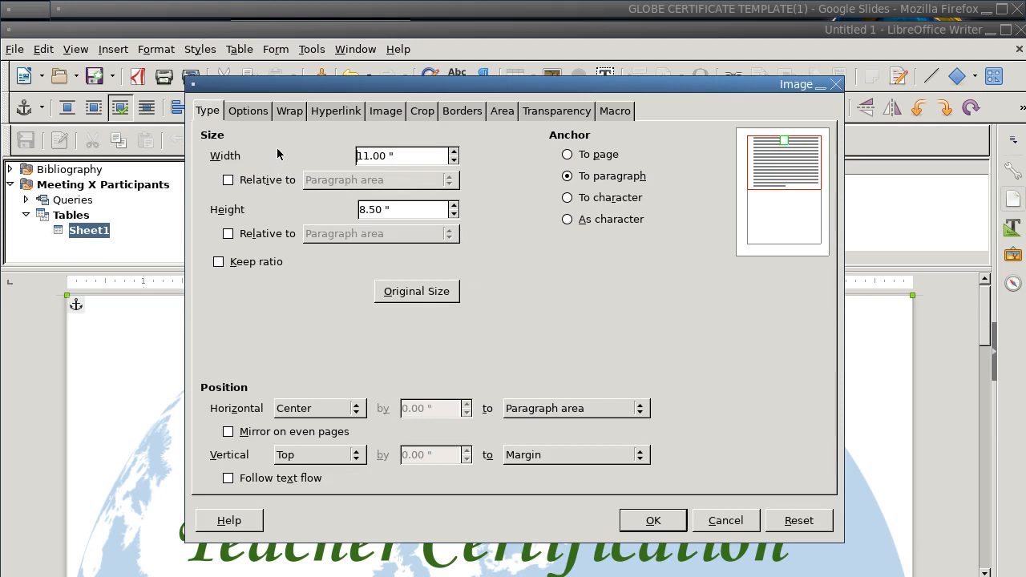
click(290, 112)
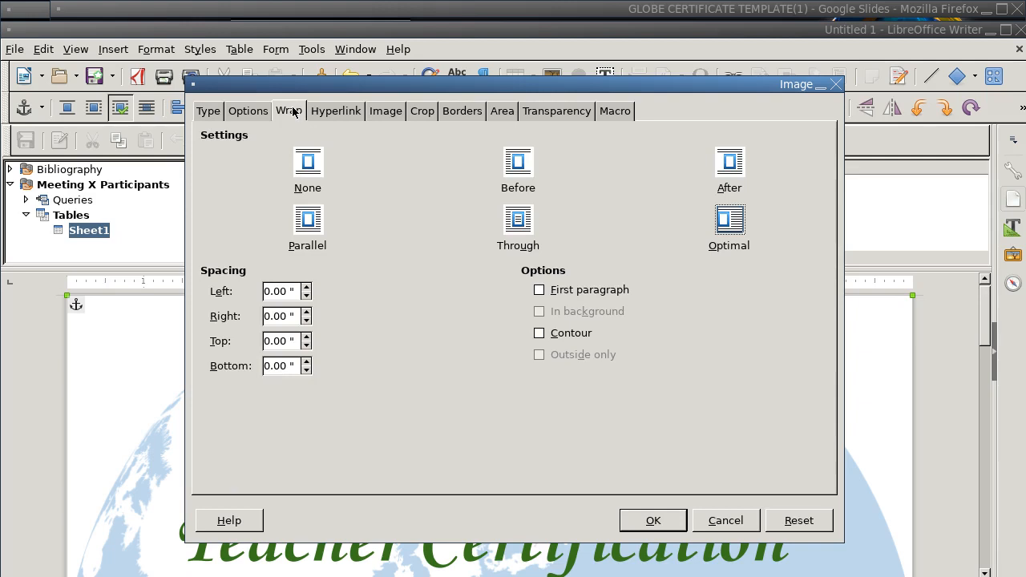
click(513, 225)
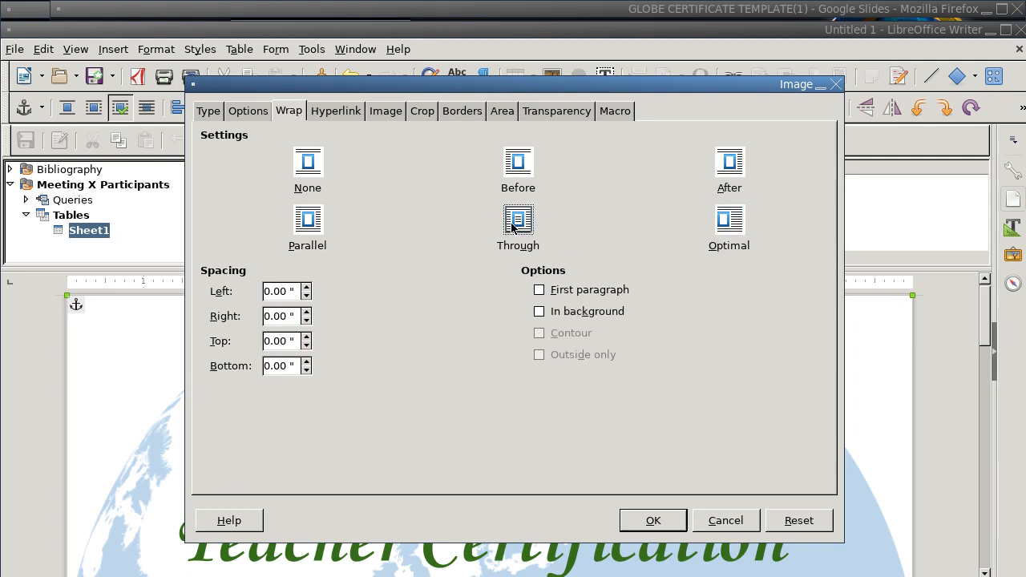
click(538, 313)
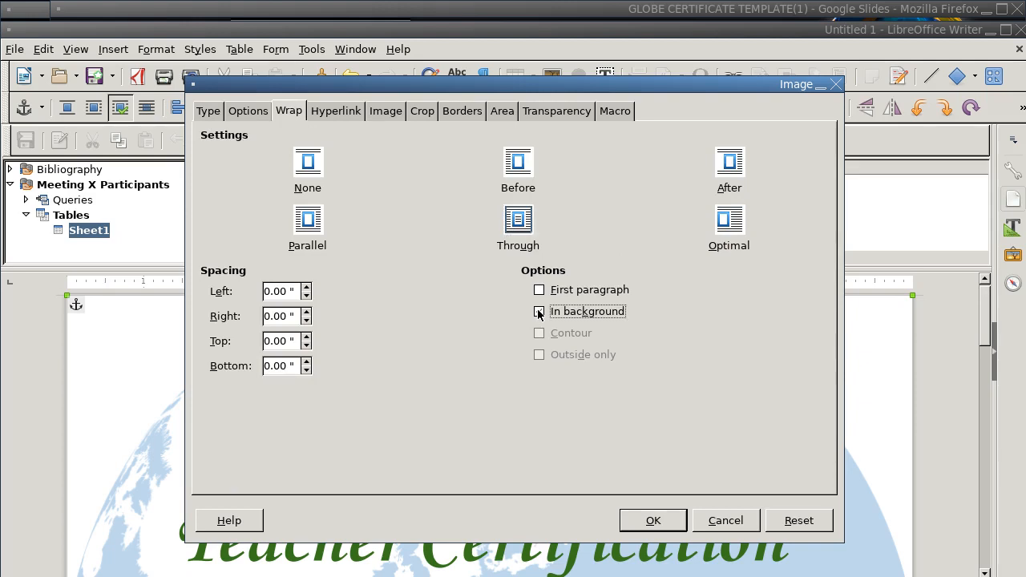
click(653, 520)
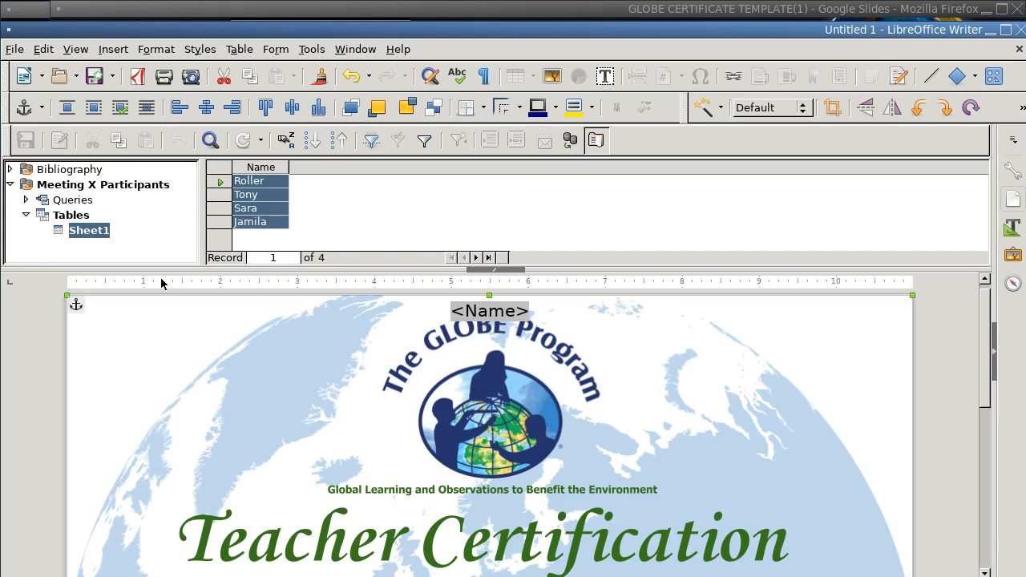
click(931, 343)
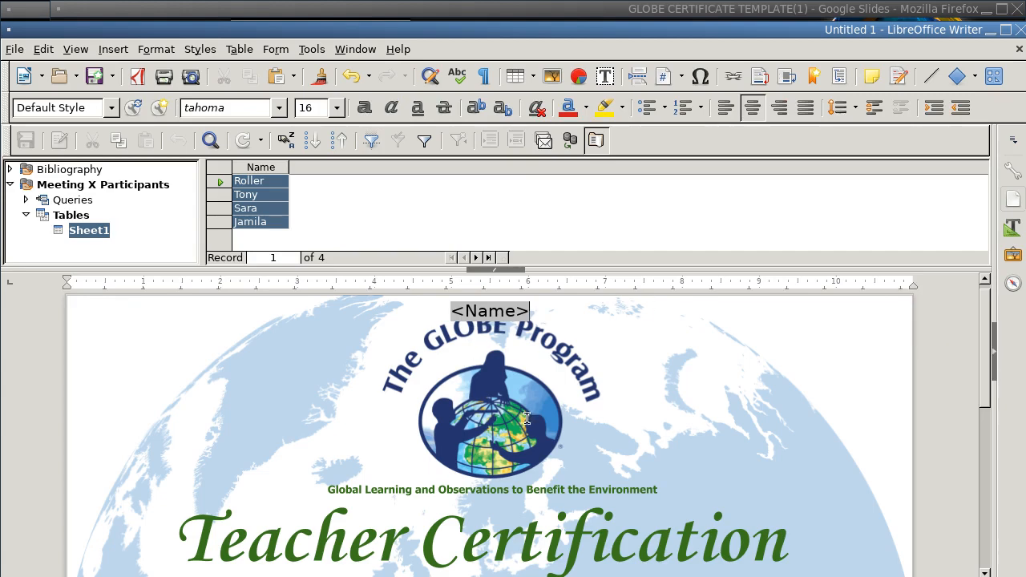
- Delete the Name field and undo the deletion
click(467, 314)
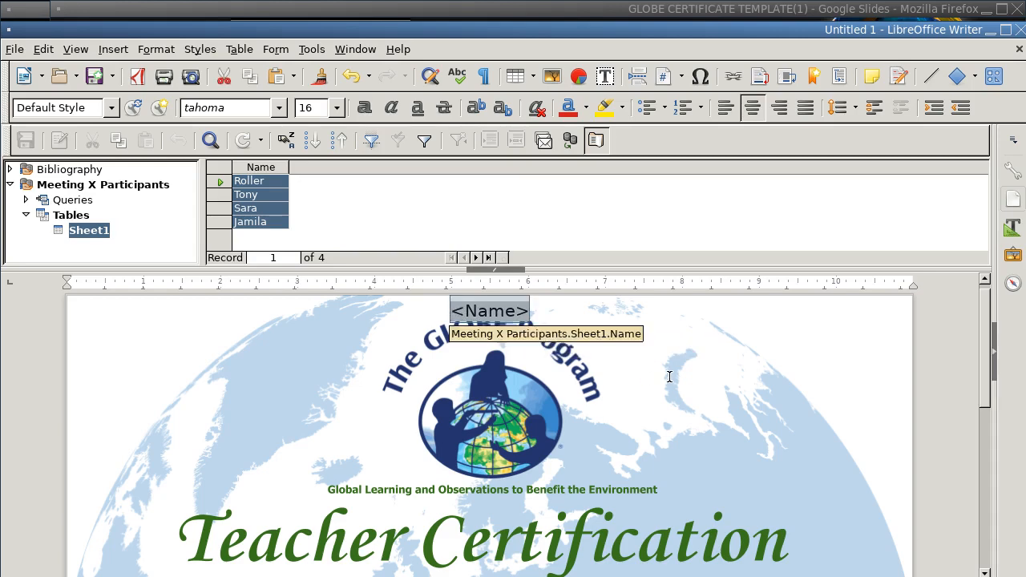
key(Delete)
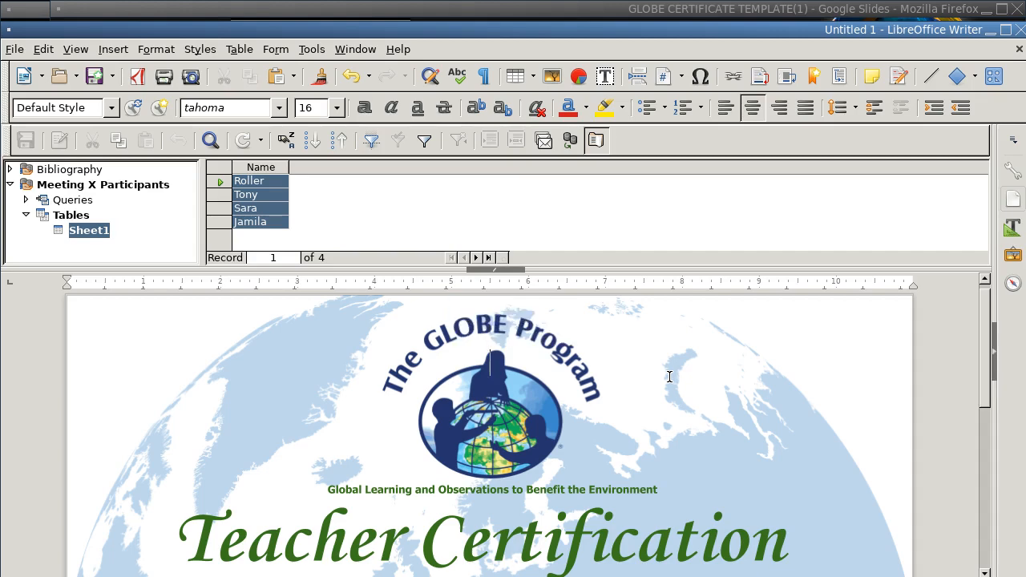
key(ctrl+z)
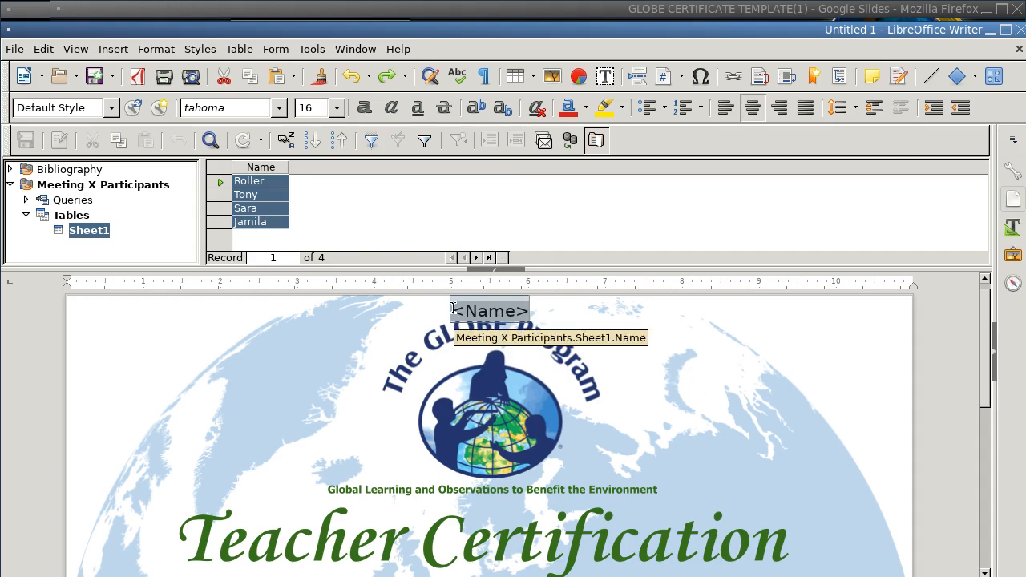
- Insert blank lines before the Name field to lower it to just above the line over the certification paragraph
click(451, 308)
click(451, 310)
click(449, 311)
click(450, 311)
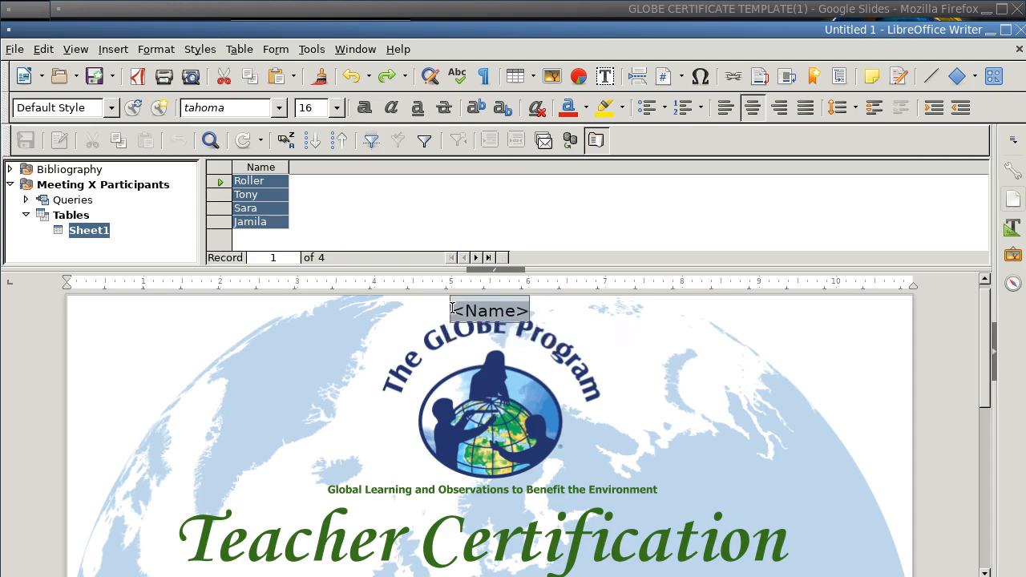
click(449, 311)
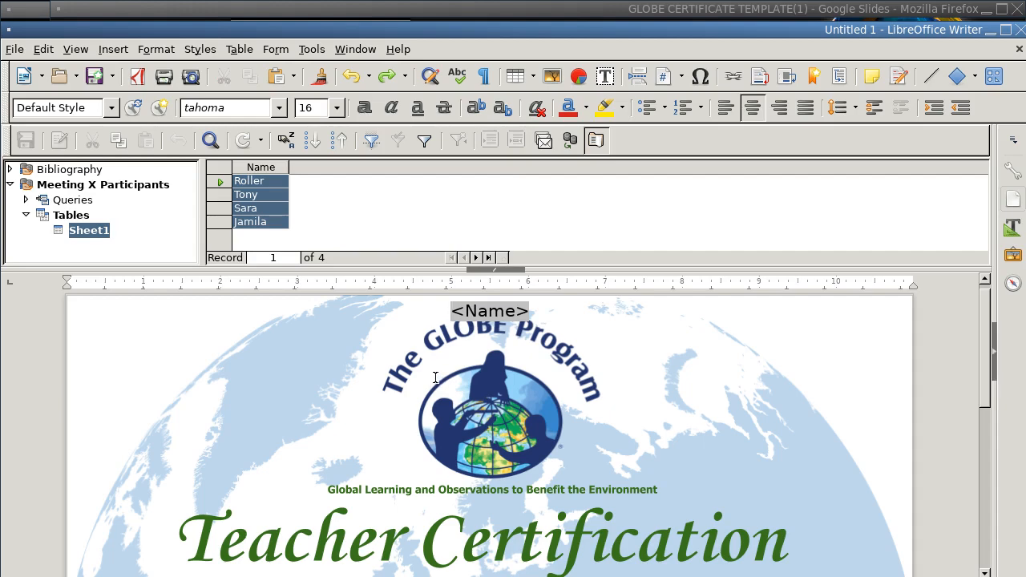
key(Return)
key(Return)
key(Return)
key(Return)
key(Return)
key(Return)
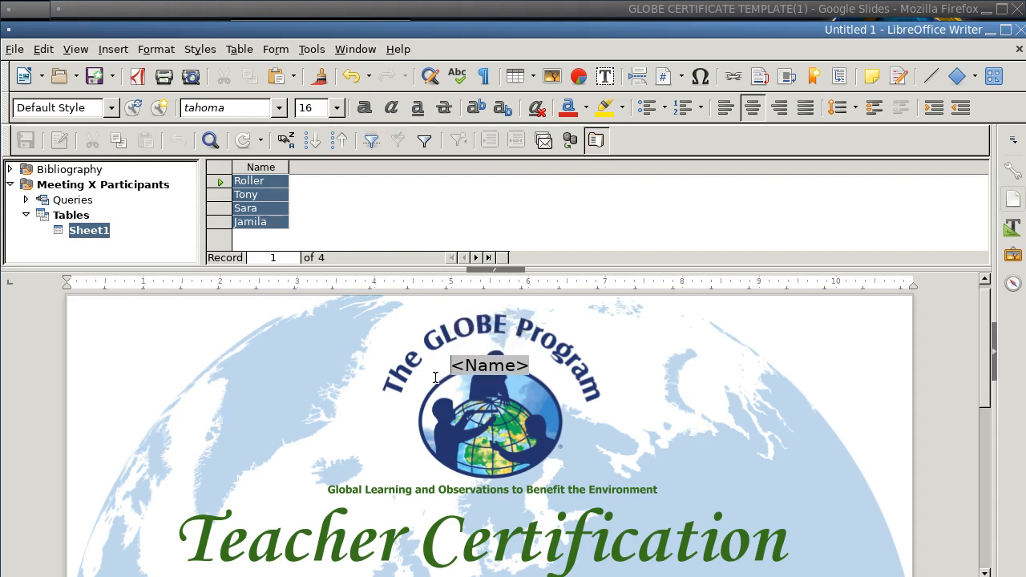
key(Return)
key(Return)
key(Return)
key(Return)
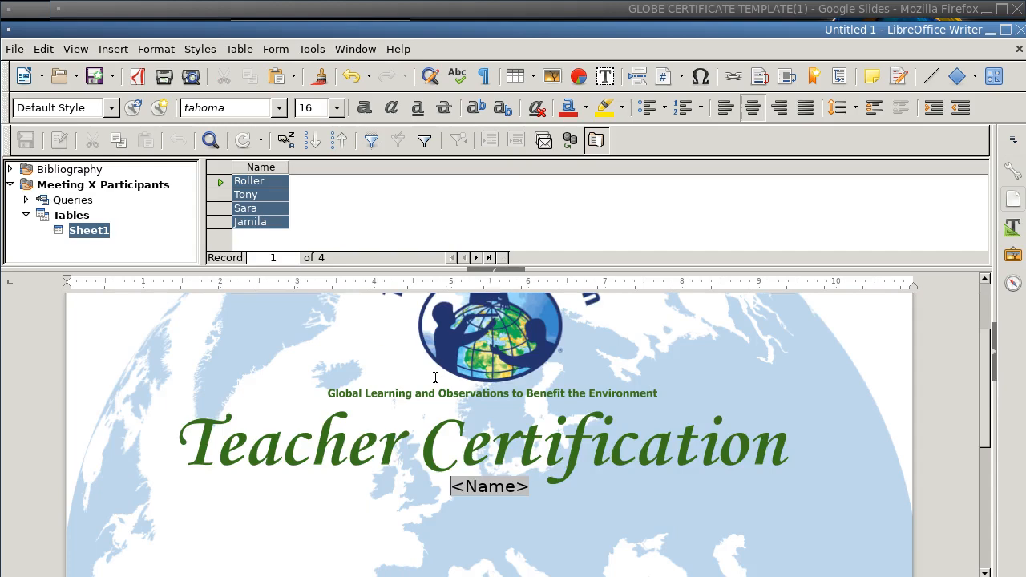
key(Return)
key(Return)
key(Return)
key(Return)
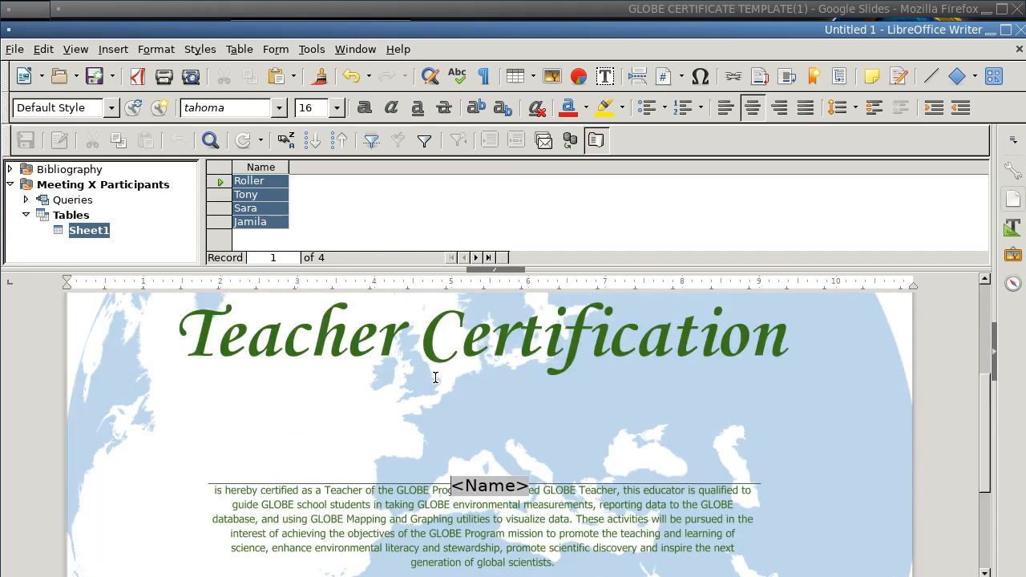
key(BackSpace)
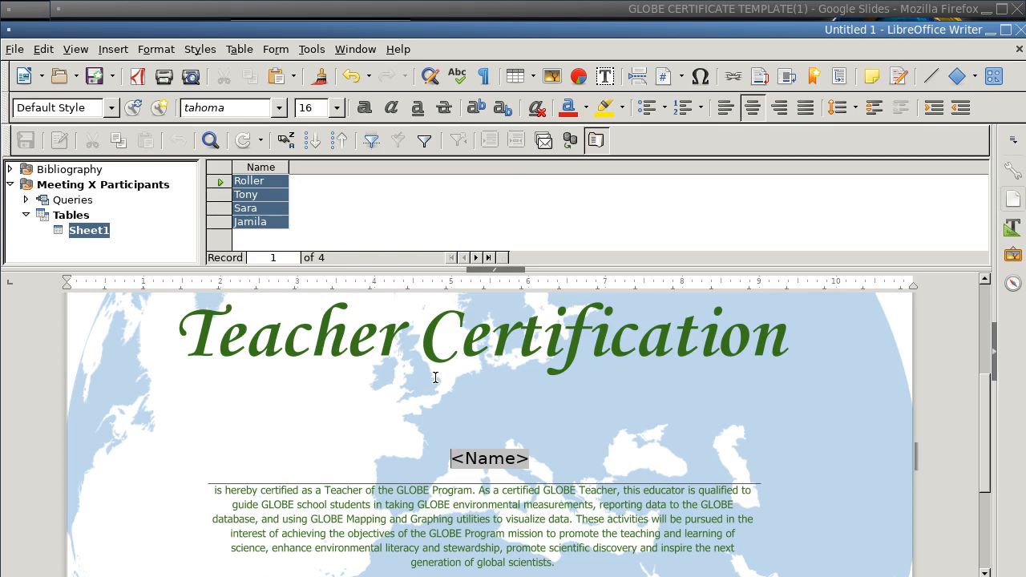
- Try to enlarge the Name field's text with font sizes 22 and 26
click(480, 464)
double_click(480, 464)
click(667, 471)
click(337, 107)
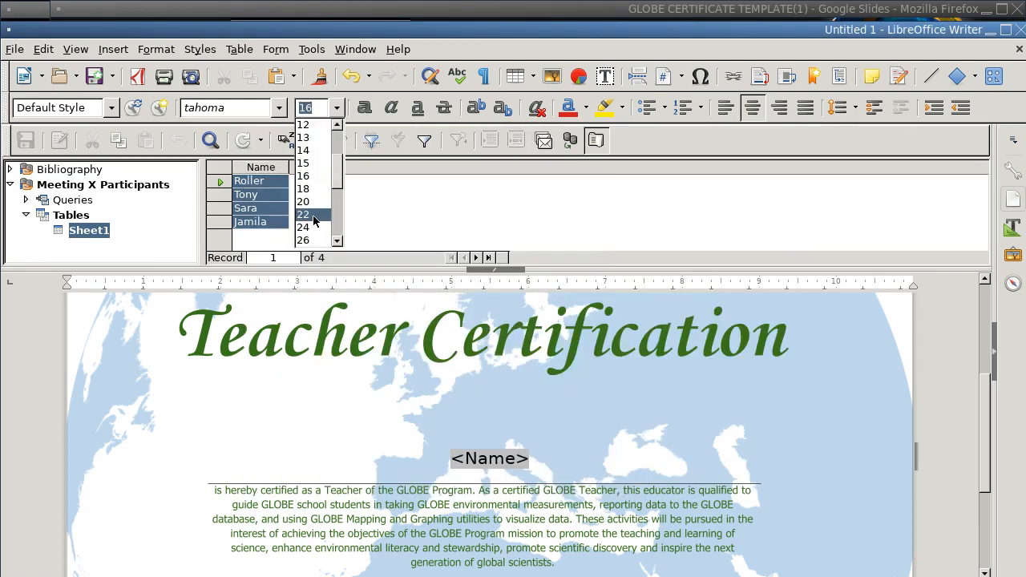
click(314, 216)
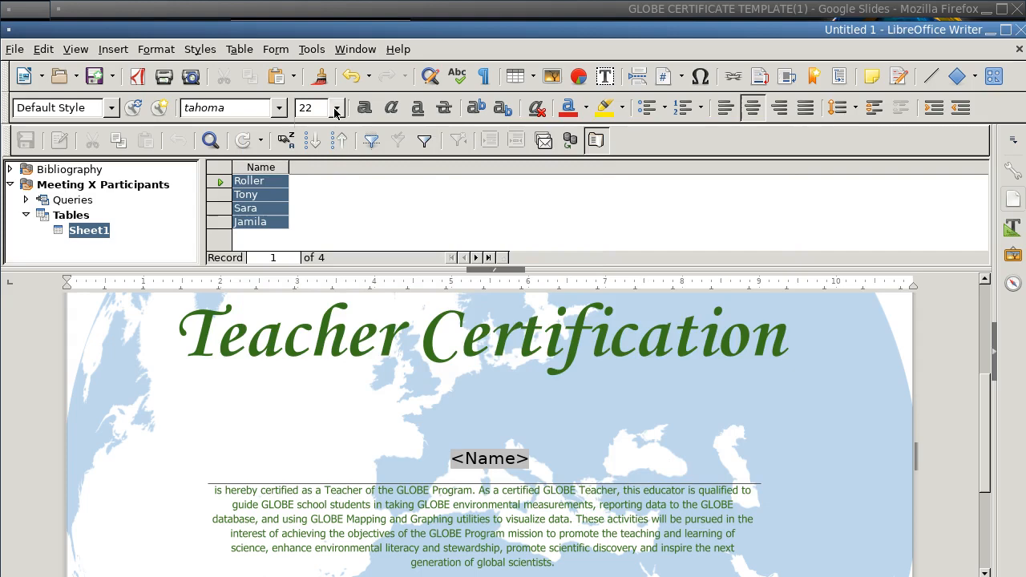
click(337, 108)
click(314, 206)
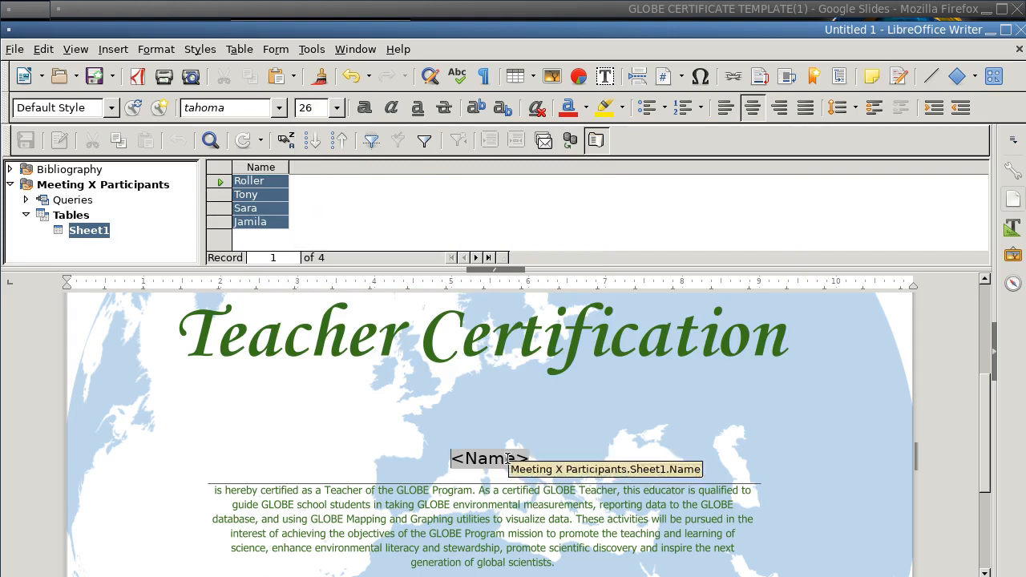
double_click(521, 459)
click(664, 472)
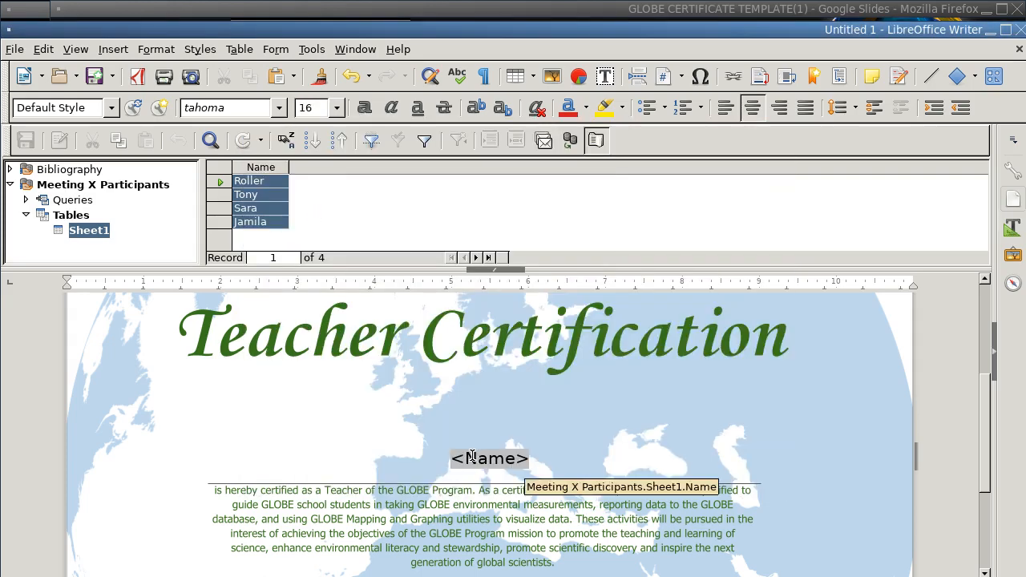
- Select the Name field and set its font size to 32
click(493, 458)
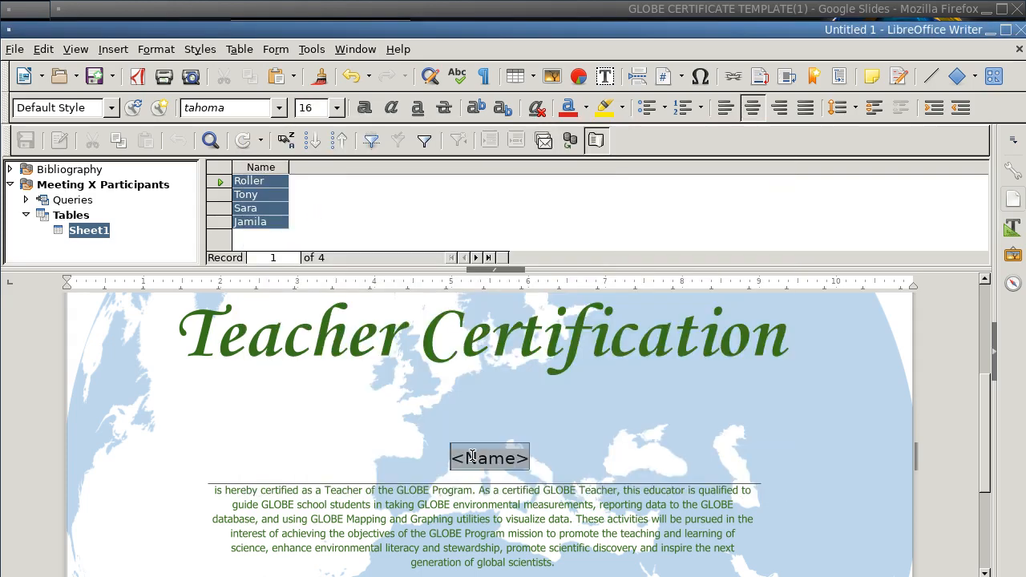
click(338, 108)
click(313, 227)
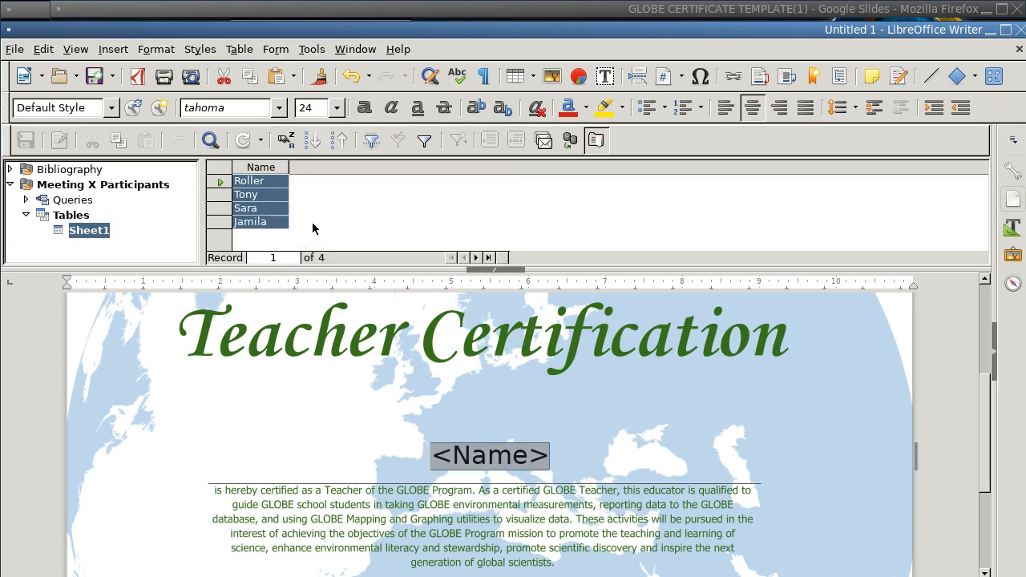
click(337, 107)
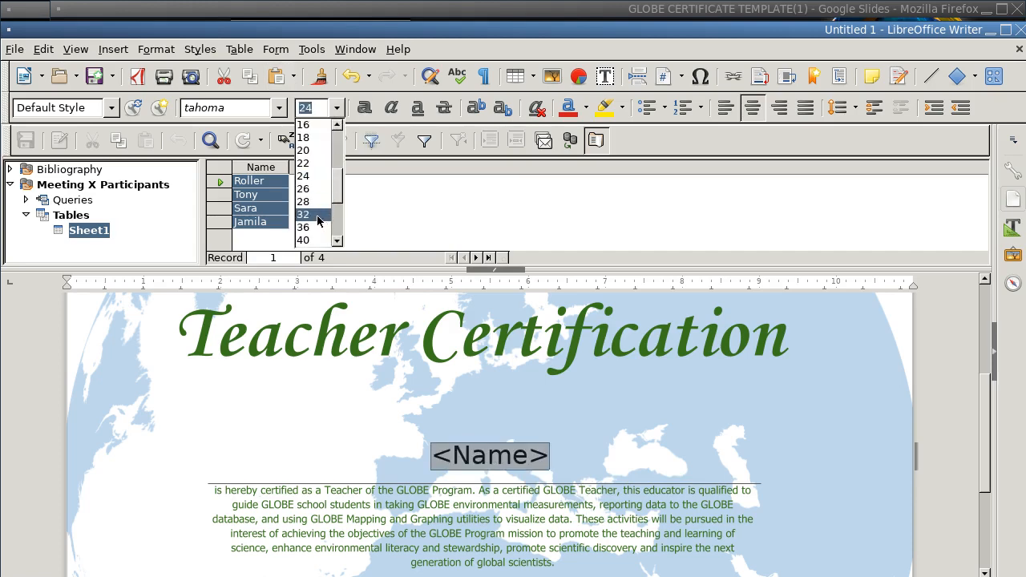
click(318, 221)
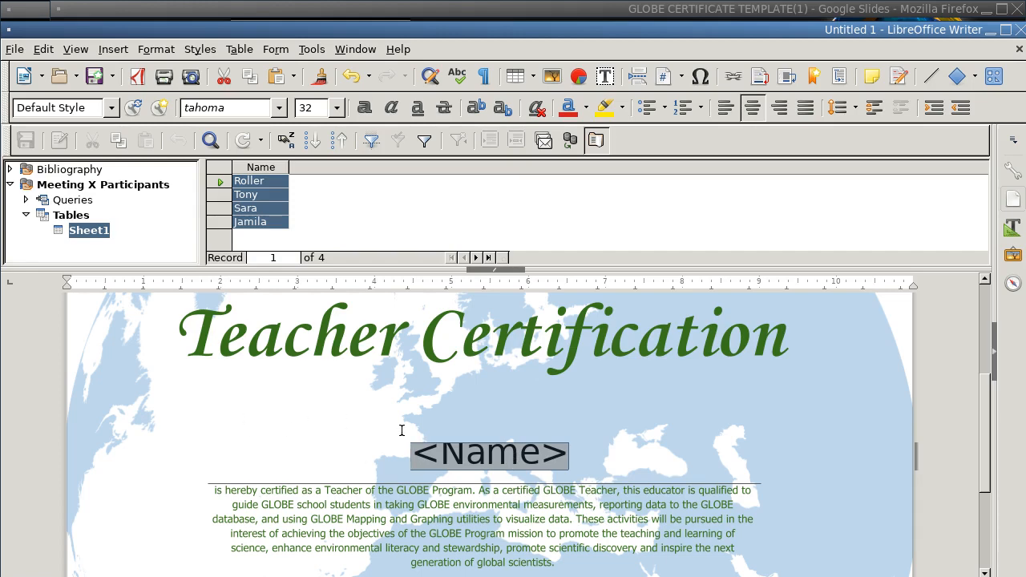
- Print the document as a form letter, saving all records as individual PDF files named from the Name field in the Documents folder
click(18, 50)
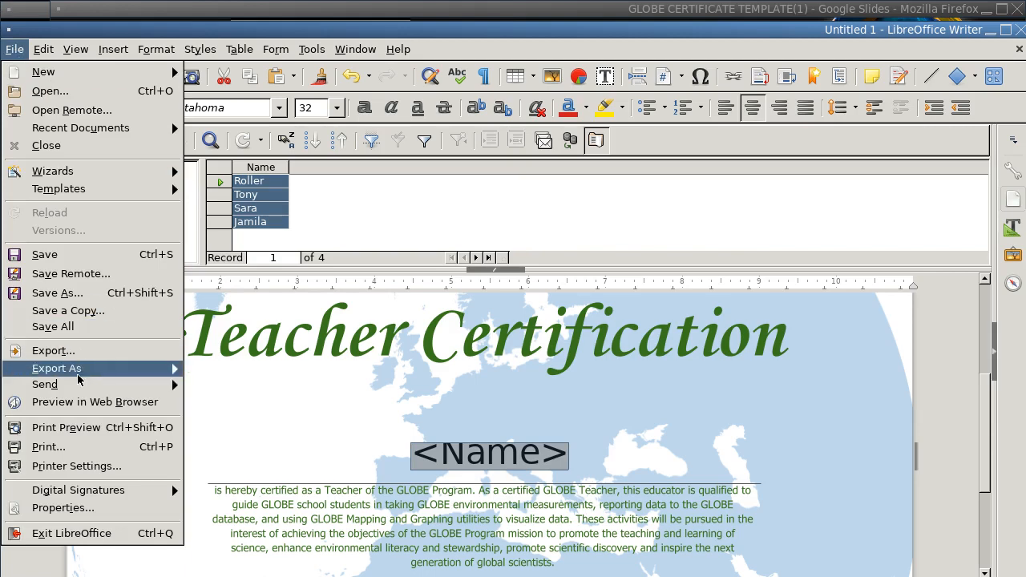
click(77, 447)
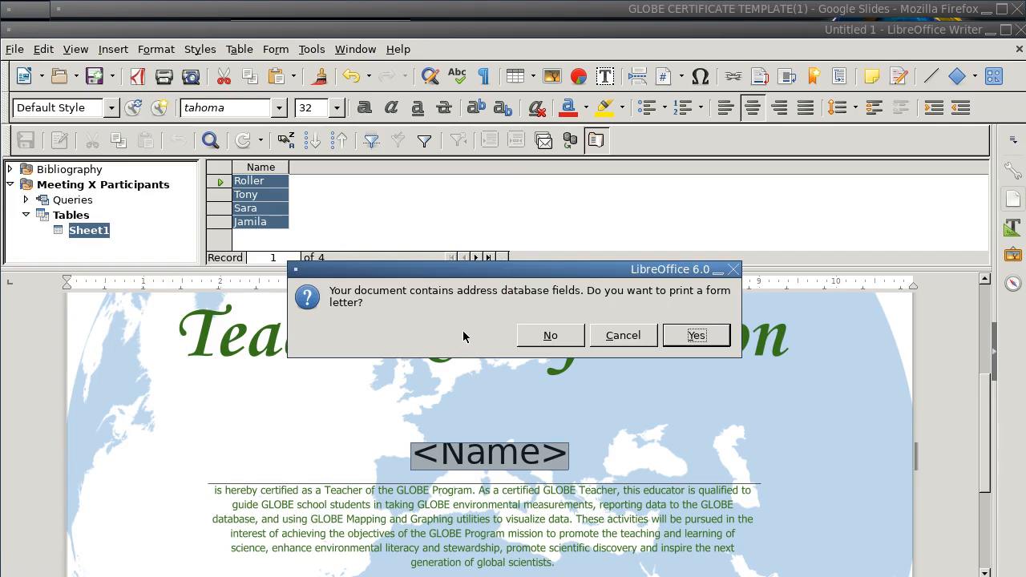
click(697, 336)
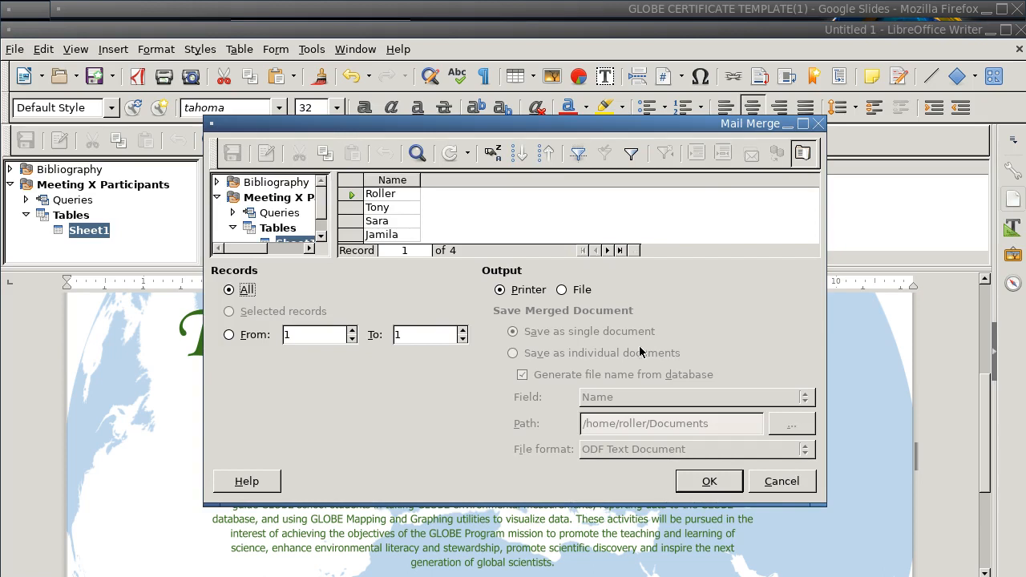
click(562, 290)
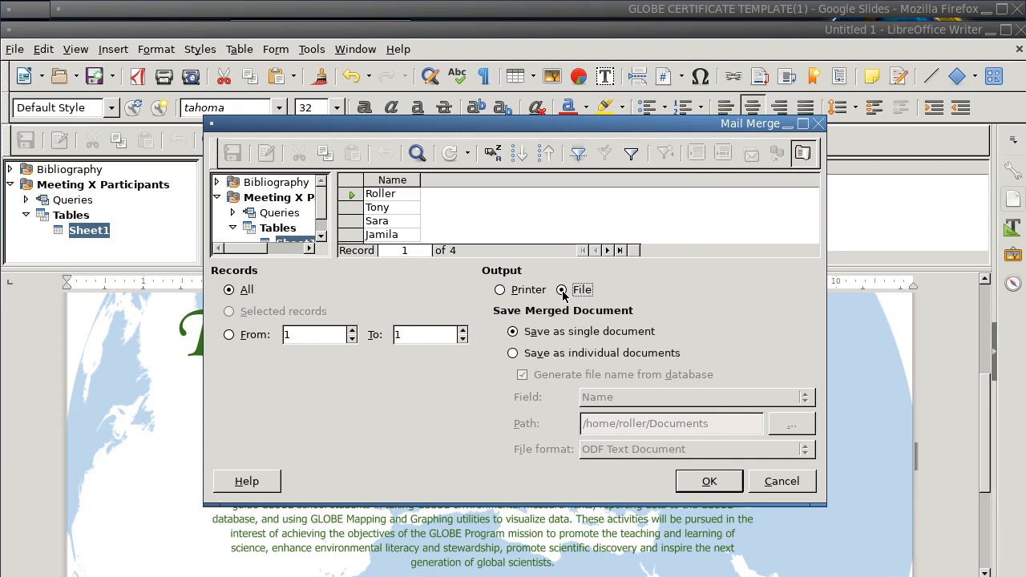
click(547, 356)
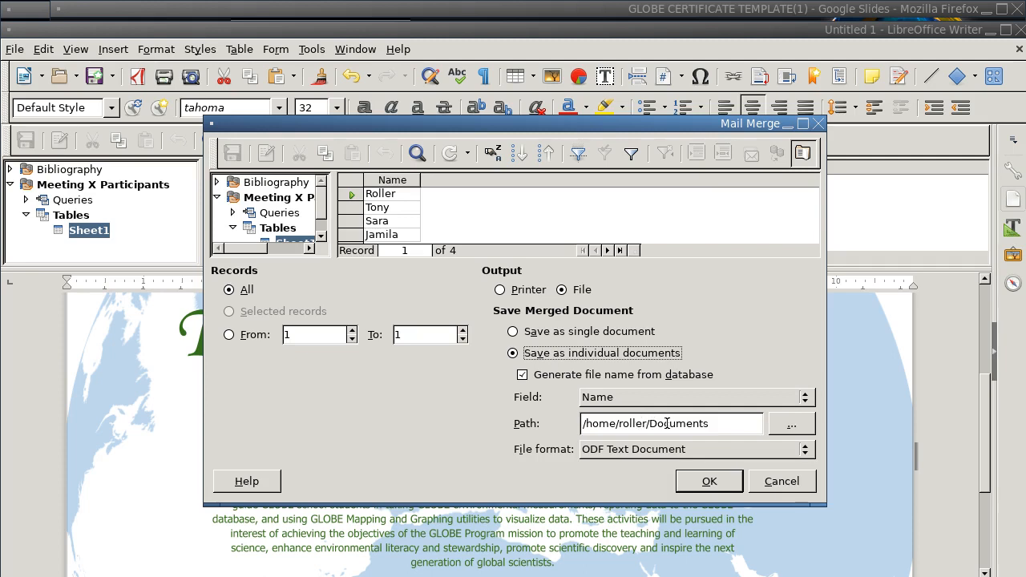
click(653, 450)
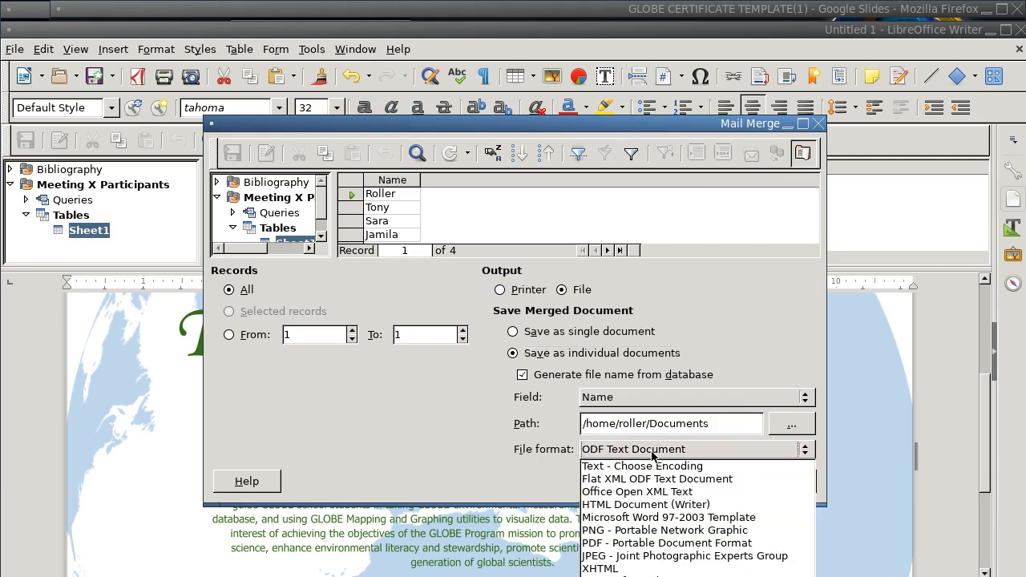
click(636, 543)
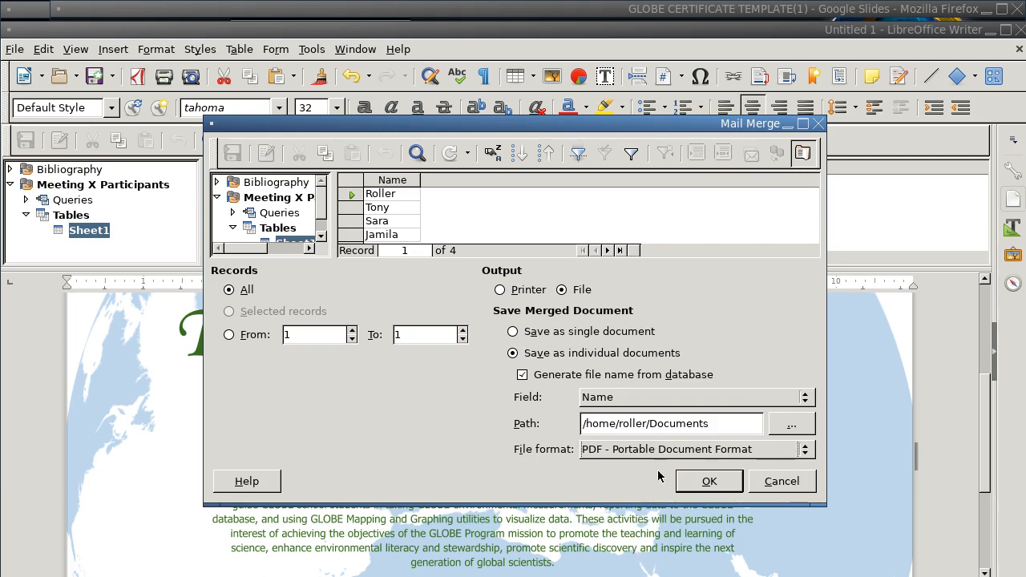
click(709, 482)
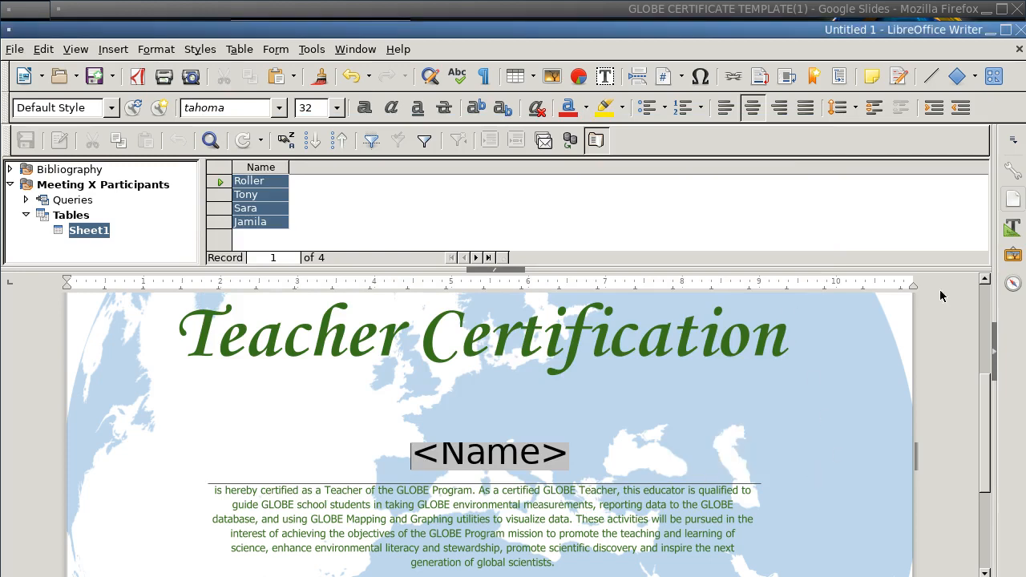
- Minimise the Writer and Firefox windows and open the Documents folder in the file manager
click(991, 29)
click(986, 11)
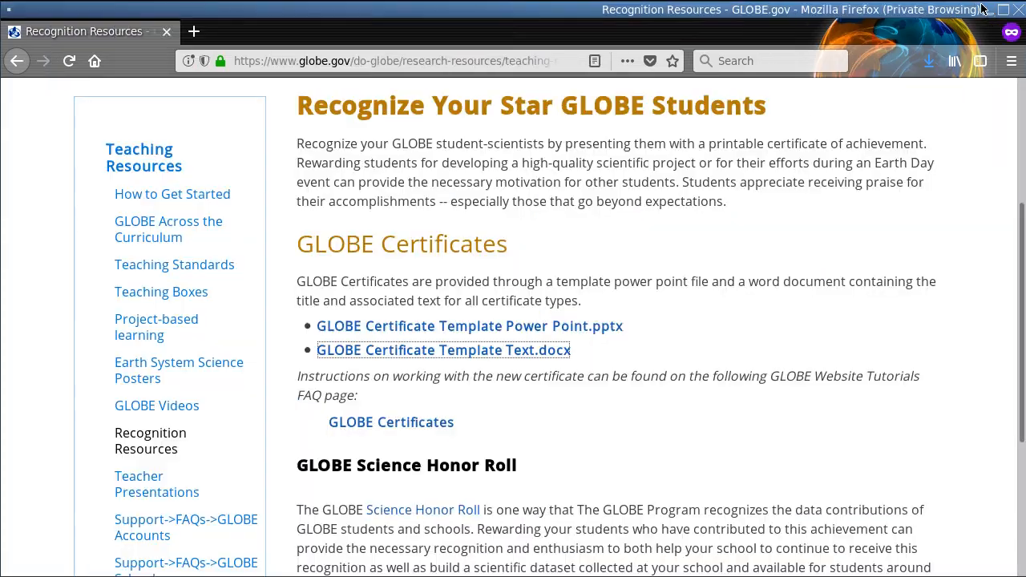
click(988, 11)
right_click(715, 191)
click(734, 238)
double_click(589, 304)
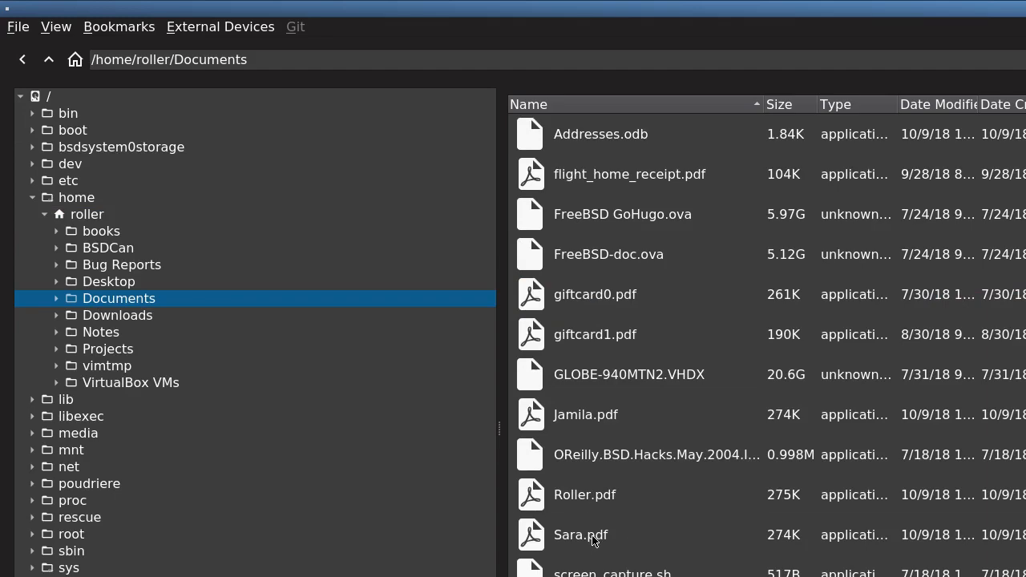
- Open three of the merged certificate PDFs, close the file manager, and arrange the PDF windows to check each certificate
double_click(599, 545)
double_click(614, 494)
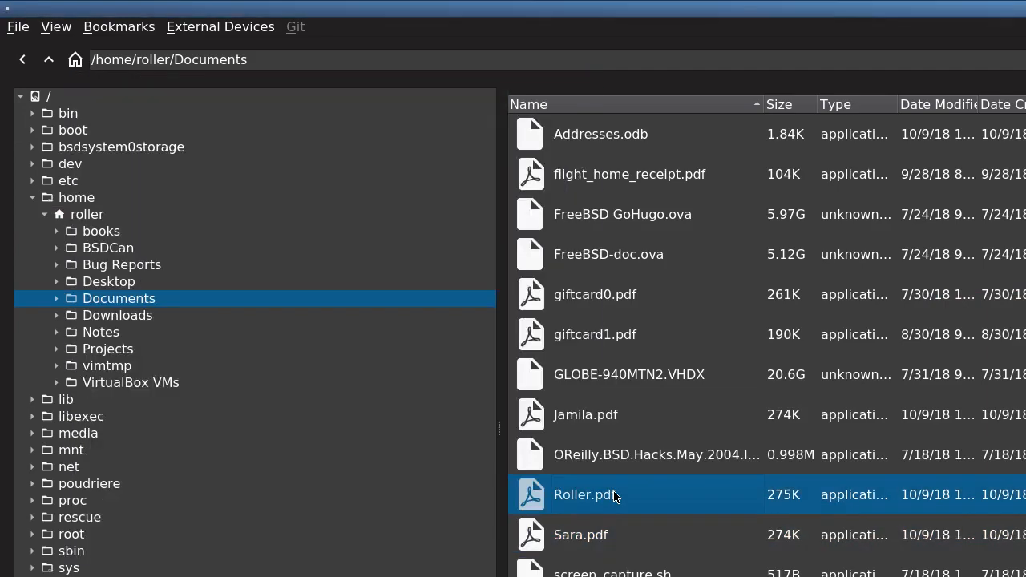
key(ctrl+q)
double_click(591, 575)
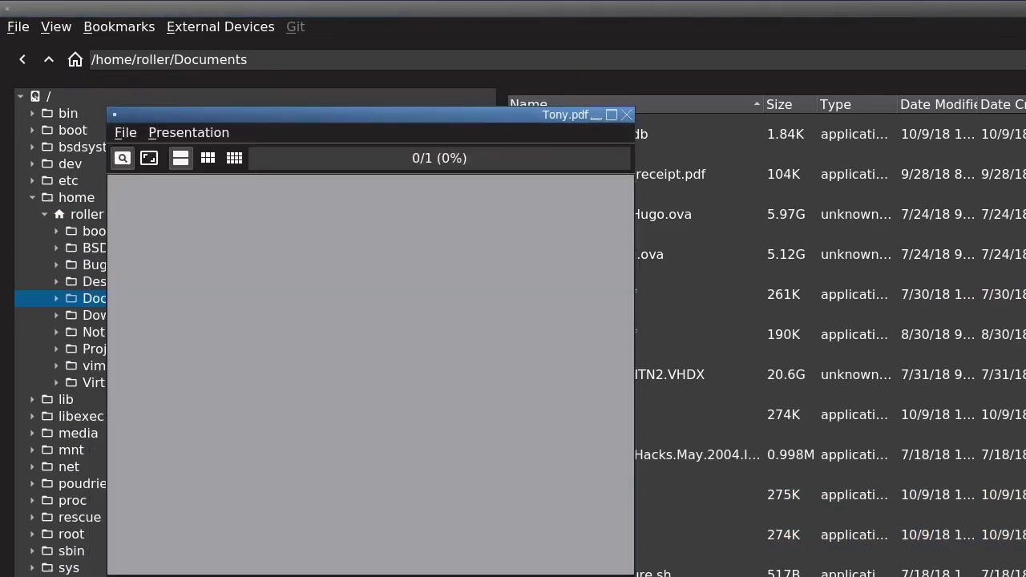
drag(420, 130, 815, 126)
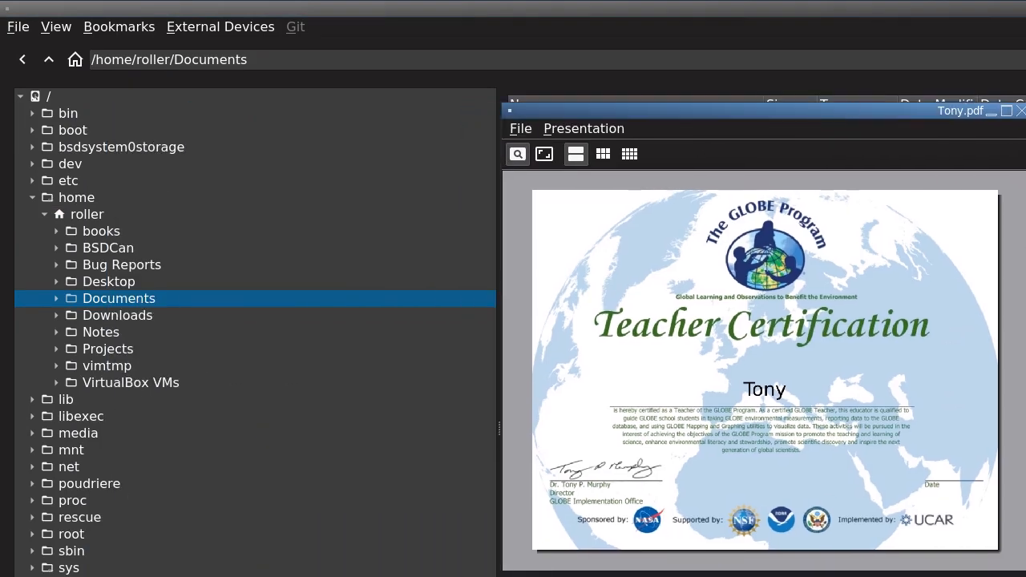
click(1025, 9)
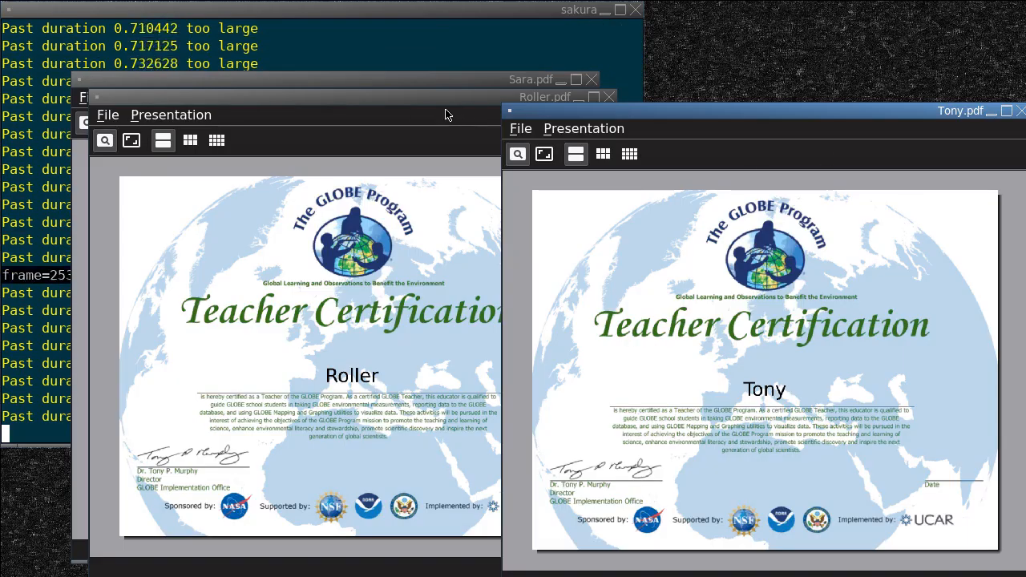
click(416, 81)
drag(417, 84, 711, 72)
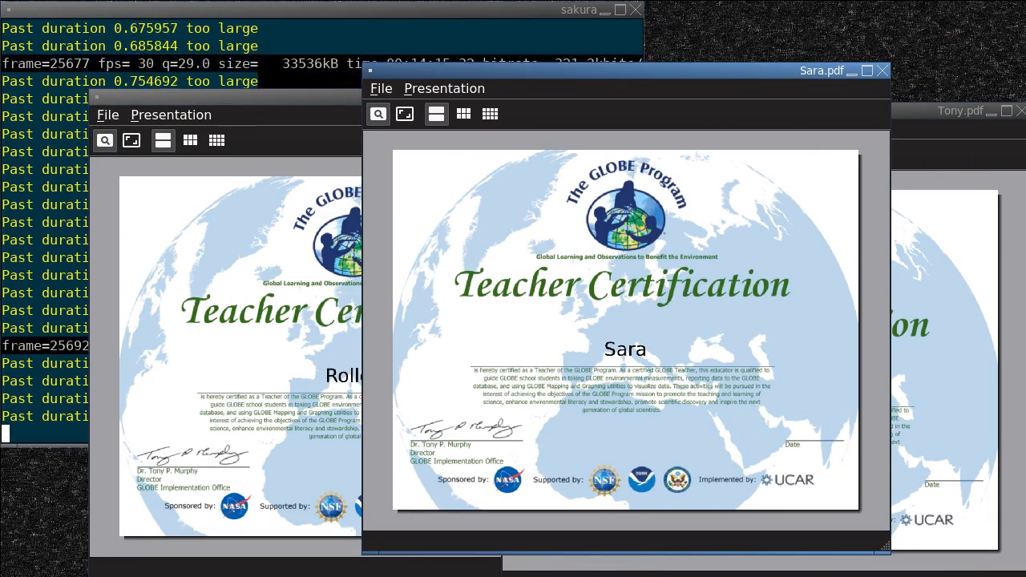
- Switch to the Google Slides certificate template and add a text box reading "Oct 9 2018" at the Date line
key(alt+Tab)
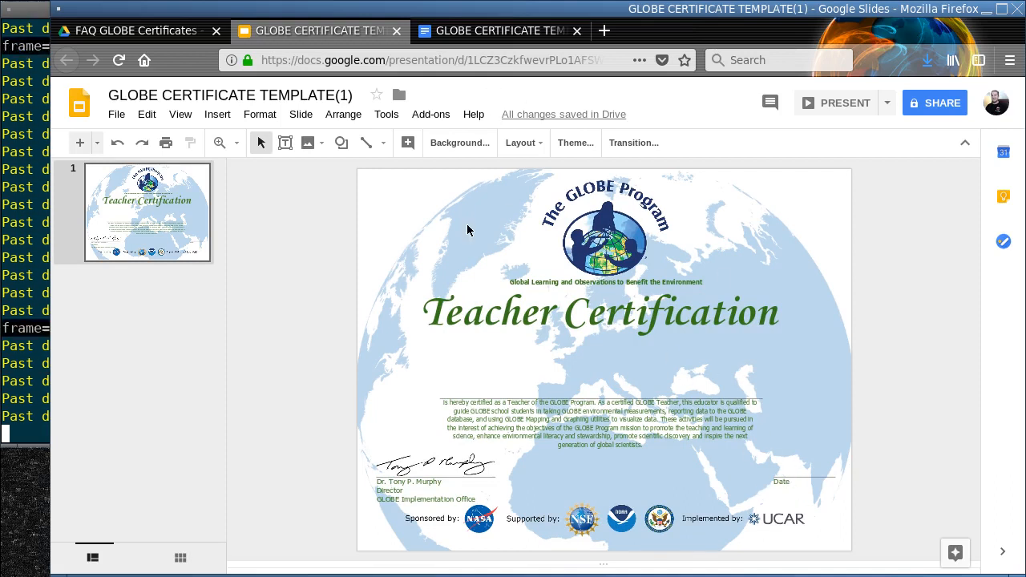
click(284, 143)
drag(772, 466, 828, 471)
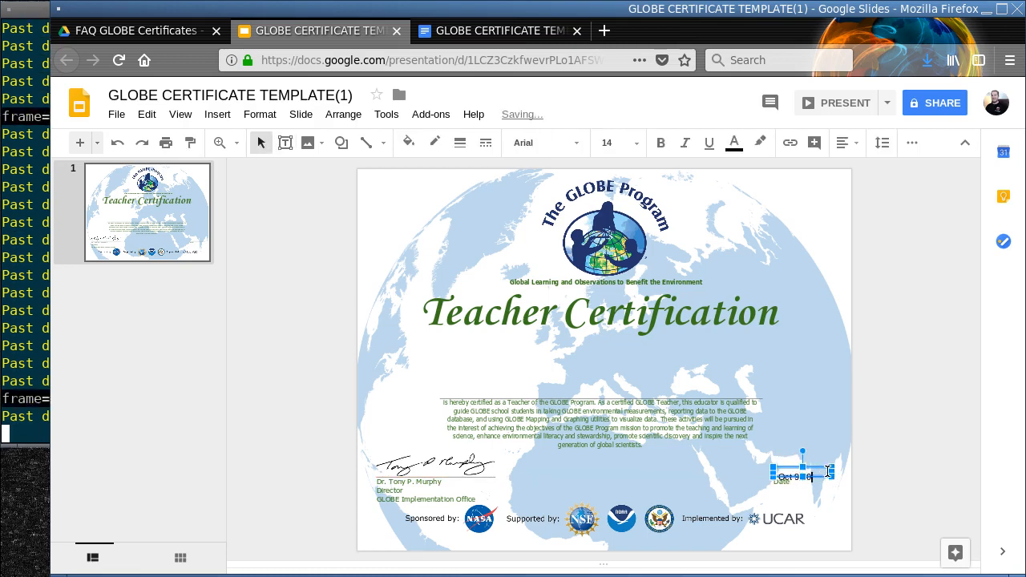
click(918, 441)
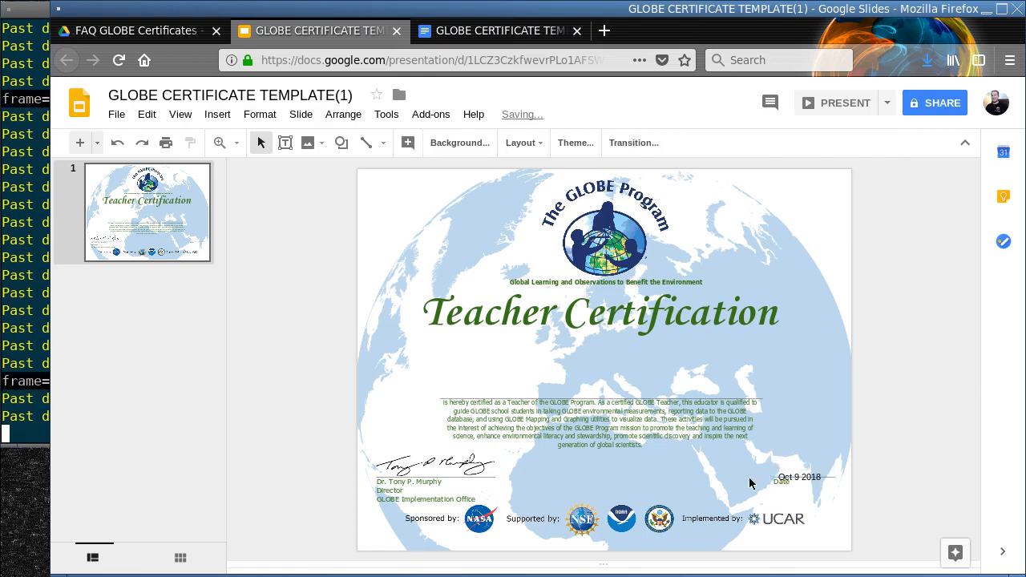
- Move the date text box up slightly so its text sits above the Date line, and deselect it
click(792, 473)
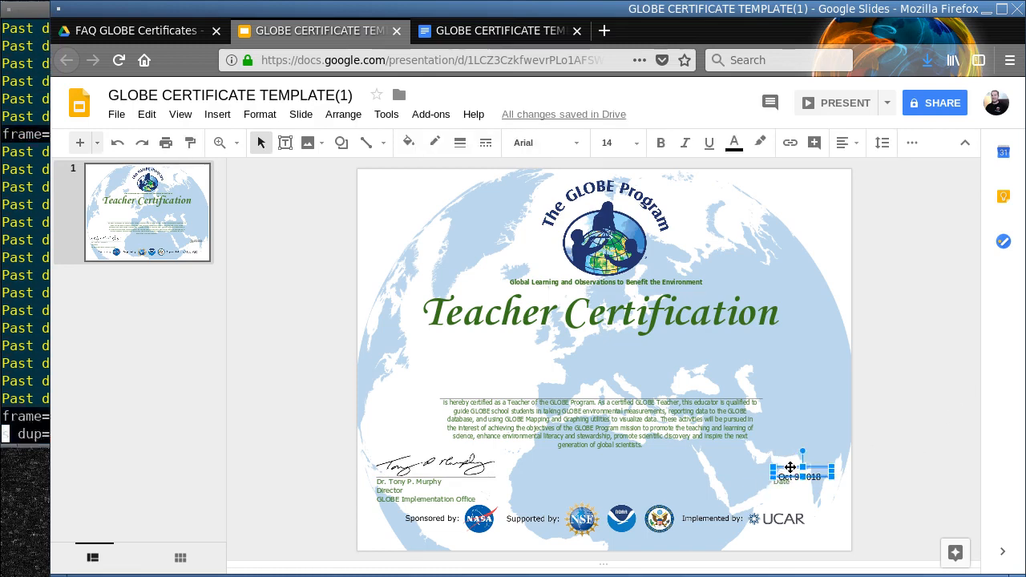
key(Up)
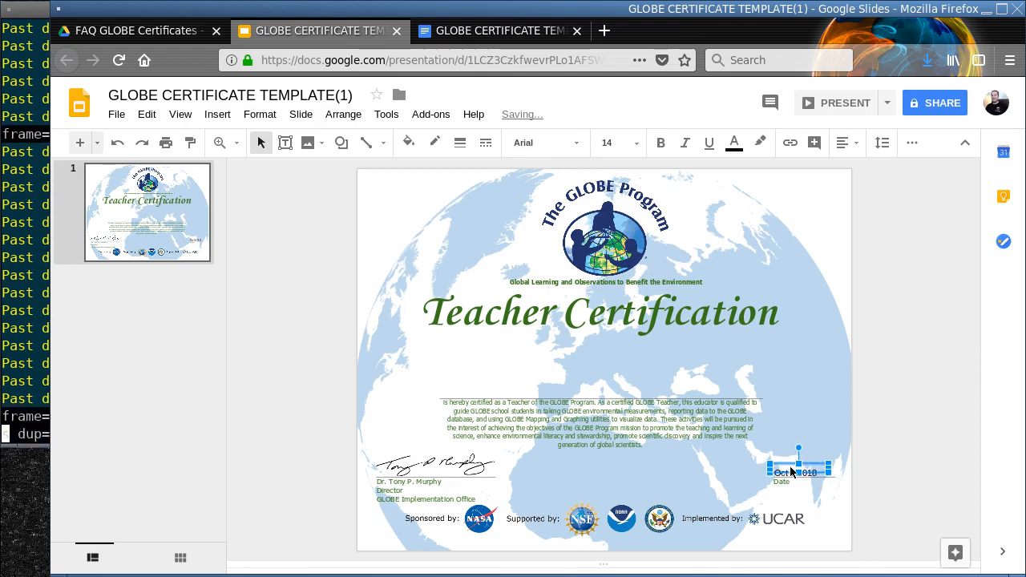
click(921, 408)
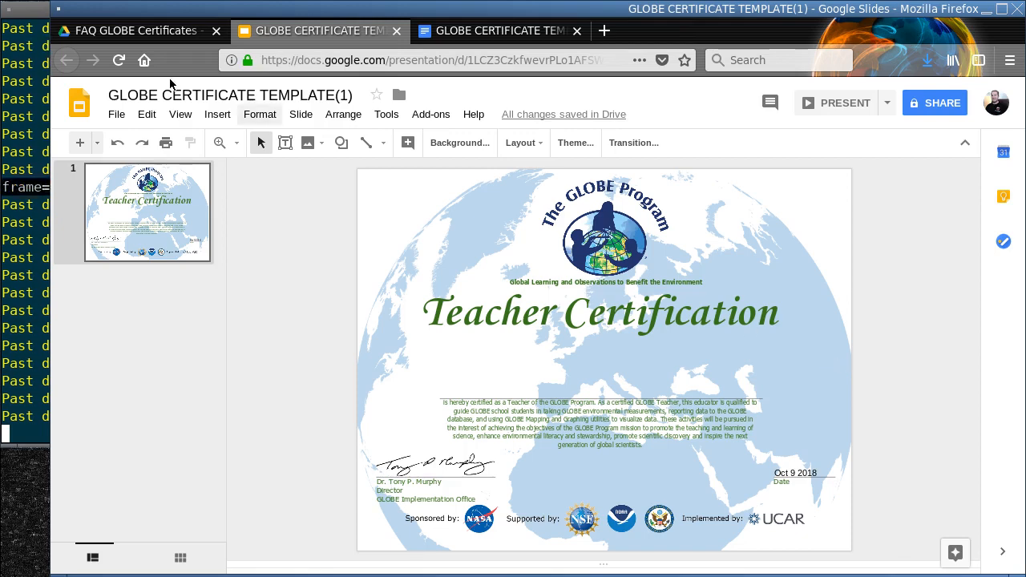
key(alt+Tab)
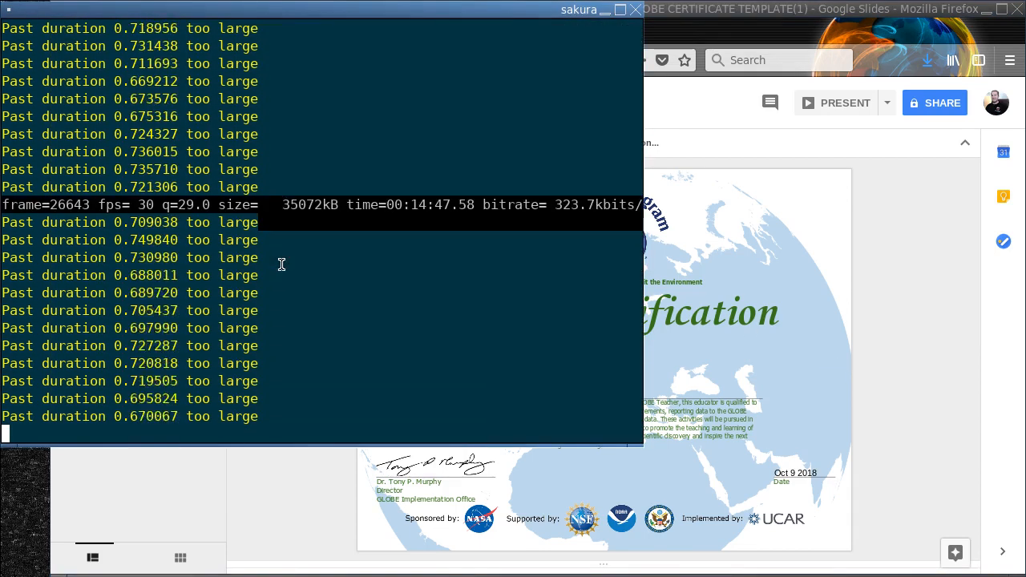